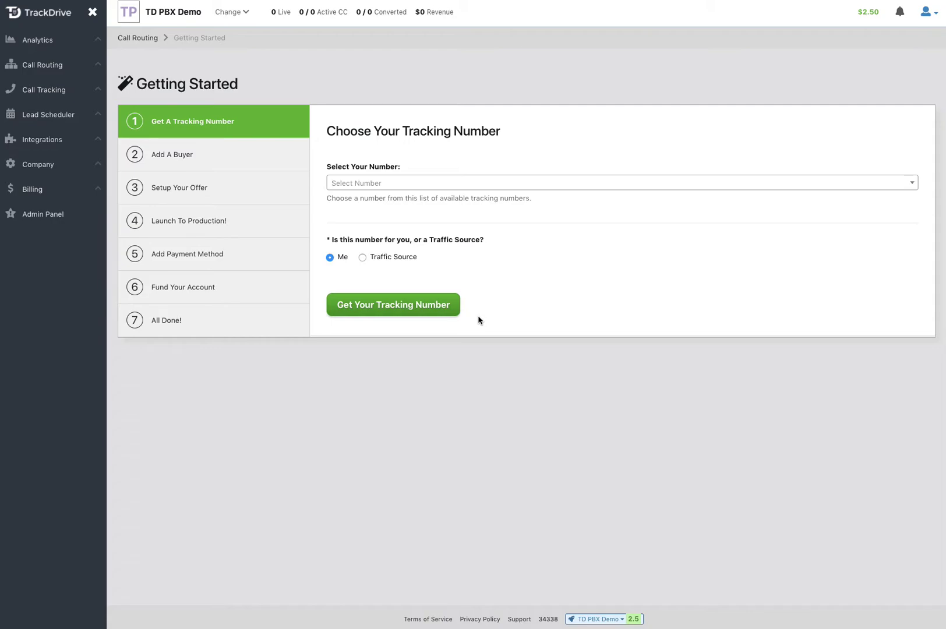
Step: Pick a tracking number from the available list and mark it as a traffic source
left_click(408, 184)
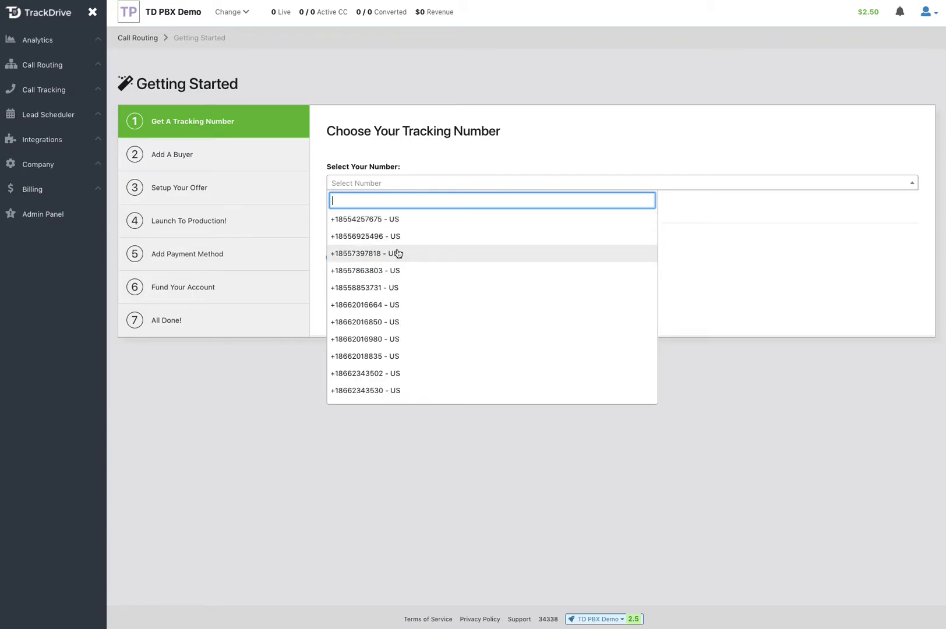
left_click(381, 270)
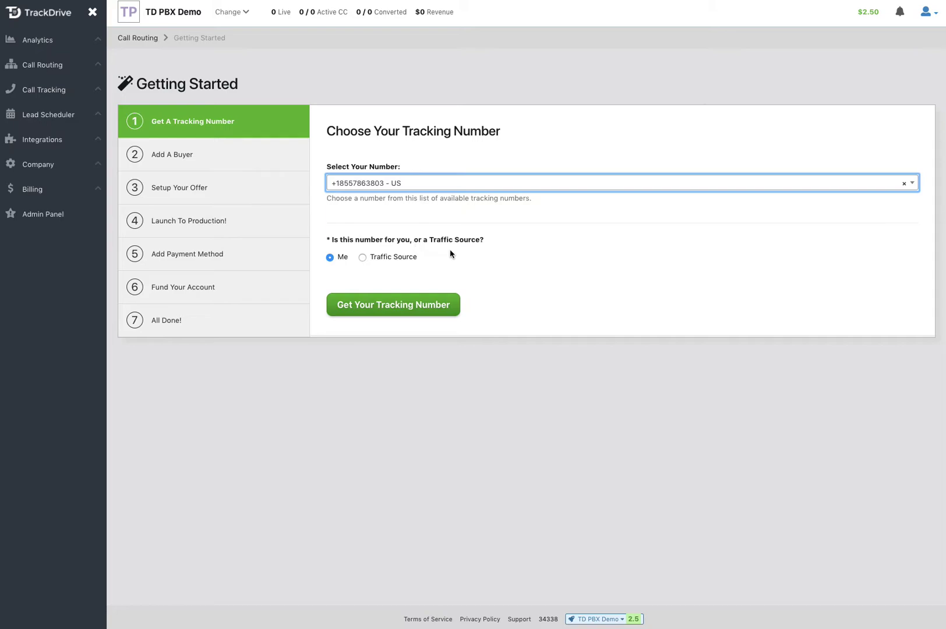
left_click(362, 257)
Step: Name the traffic source Google Adwords (company Google Adwords) and claim the tracking number
left_click(367, 294)
type("Google")
key("Tab")
type("Adwords")
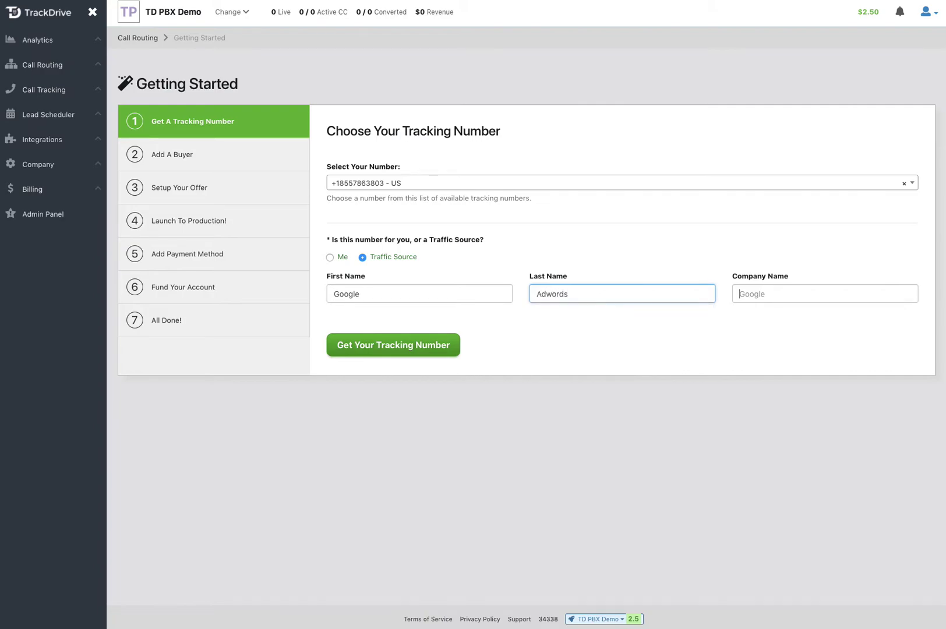
key("Tab")
type("Google Adwords")
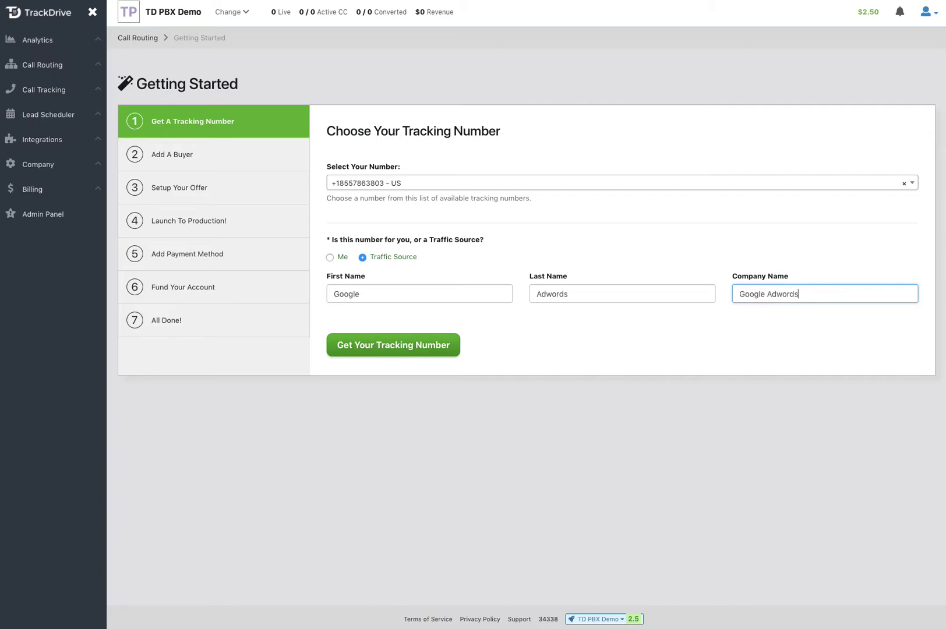
left_click(388, 349)
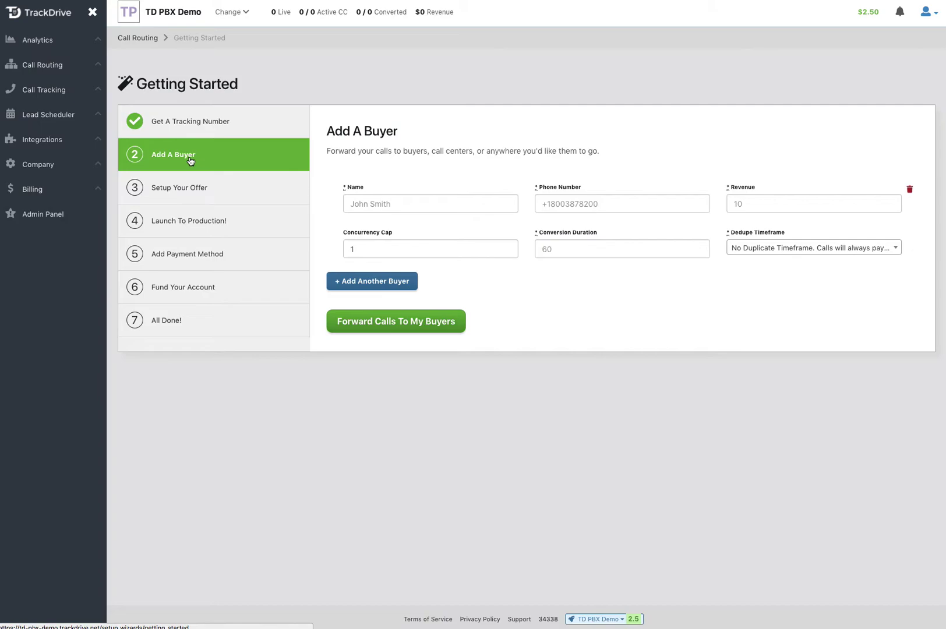
Step: Enter buyer Office Line with its phone number, revenue 0 and concurrency cap 10
left_click(375, 204)
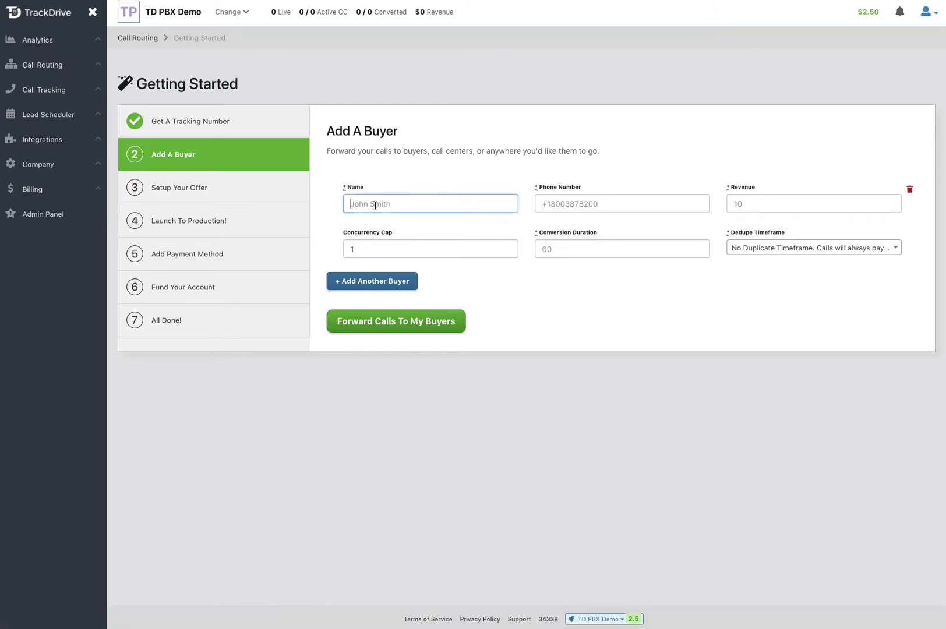
type("Office Line")
key("Tab")
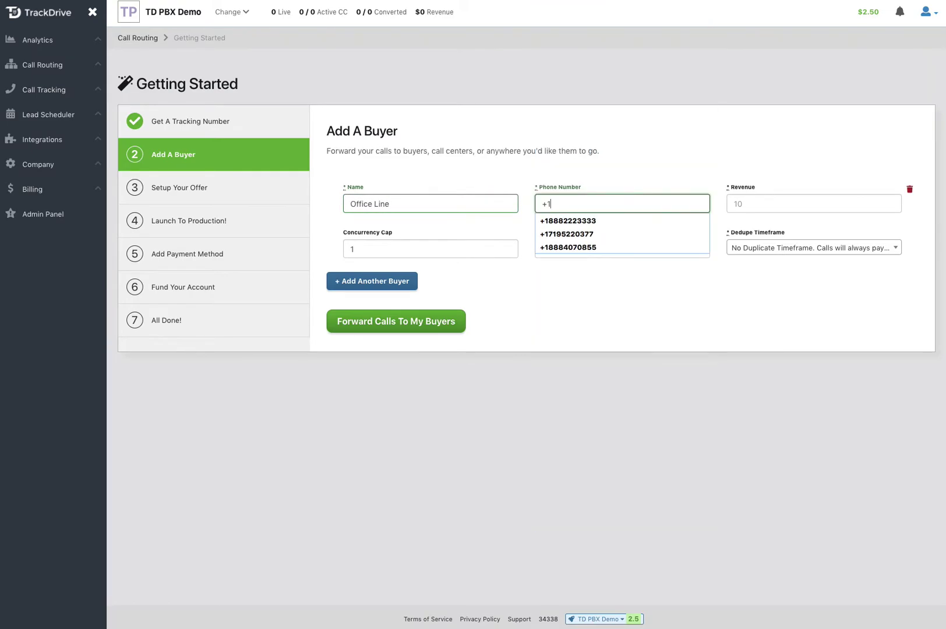
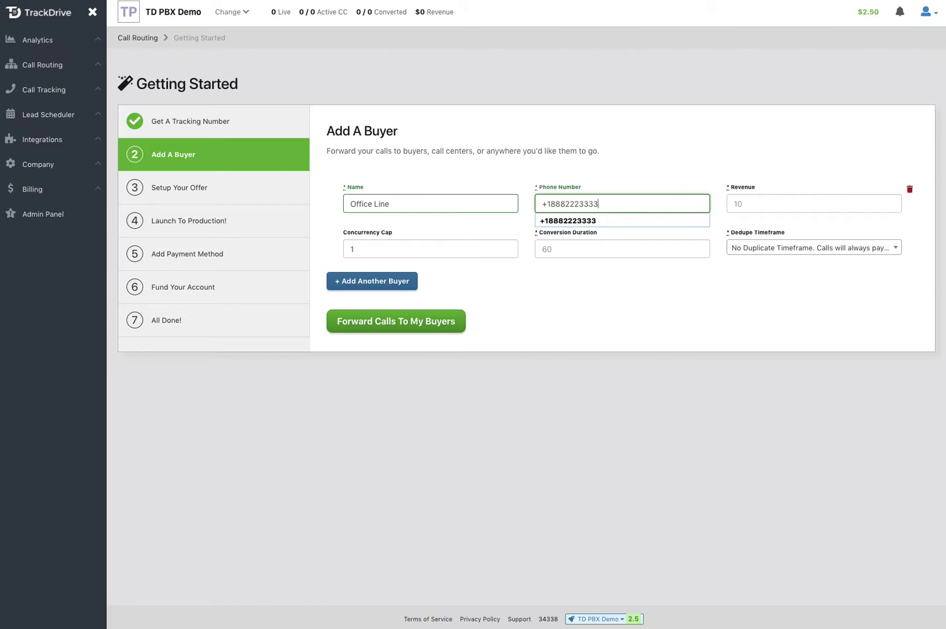
key("Tab")
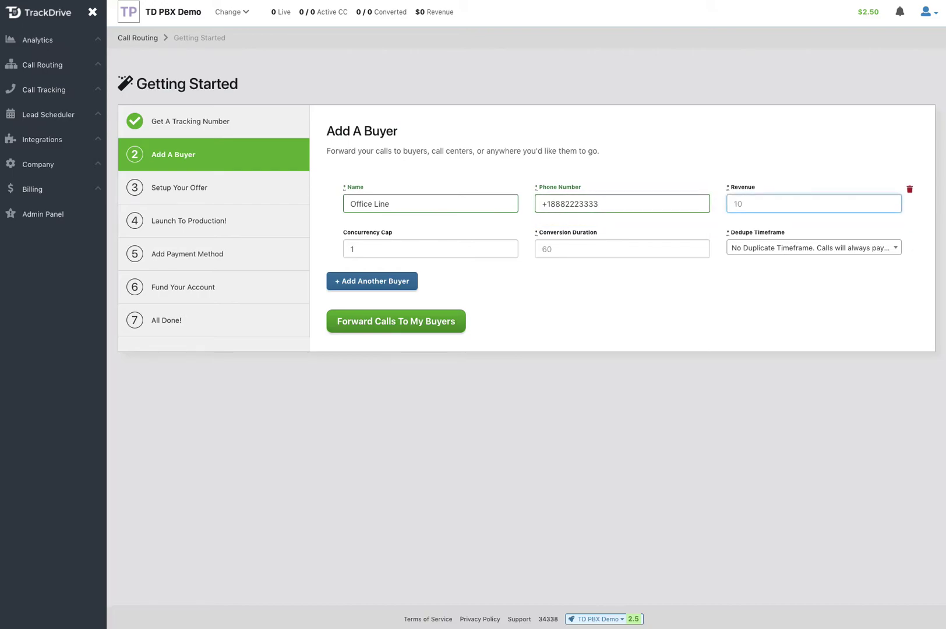
type("0")
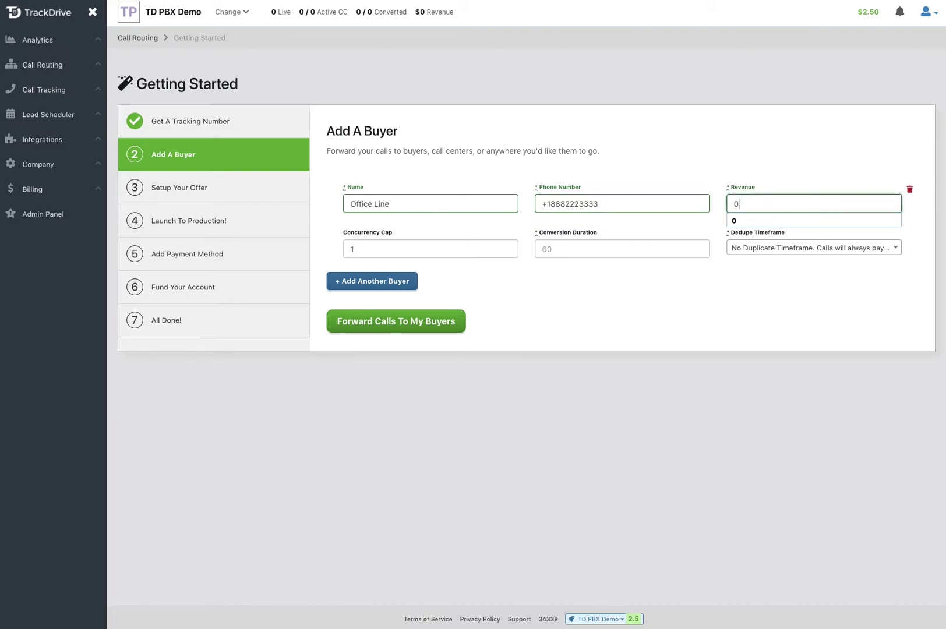
key("Tab")
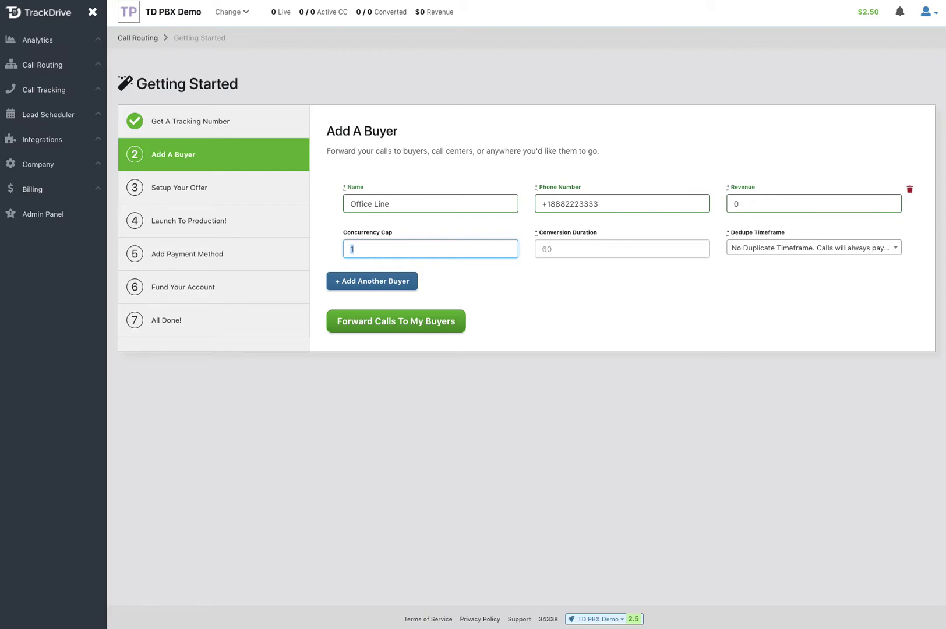
type("10")
left_click(596, 301)
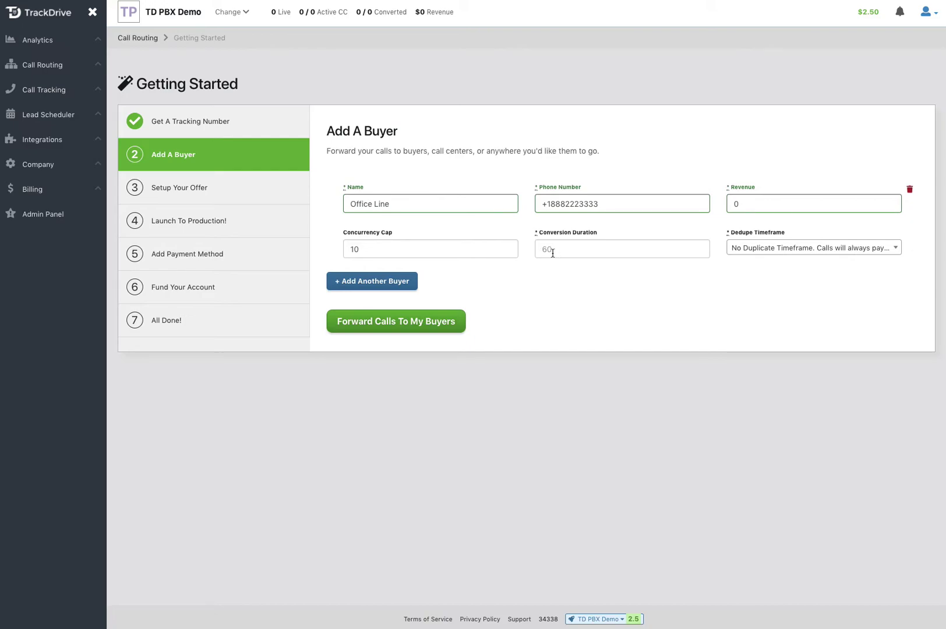
Step: Set a 30 Days dedupe timeframe and 60-second conversion duration, then submit the buyer
left_click(754, 247)
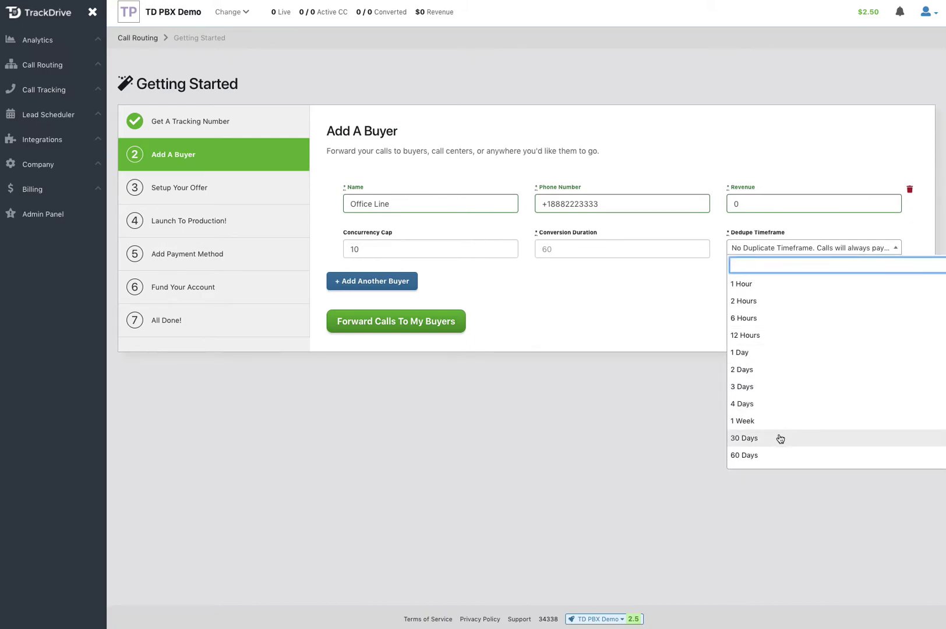
left_click(751, 438)
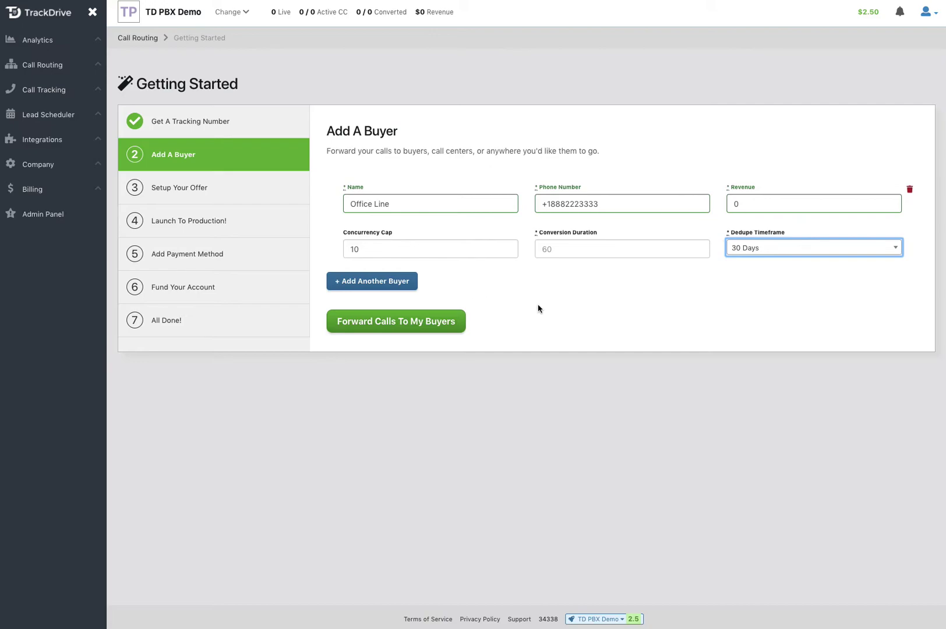
left_click(415, 328)
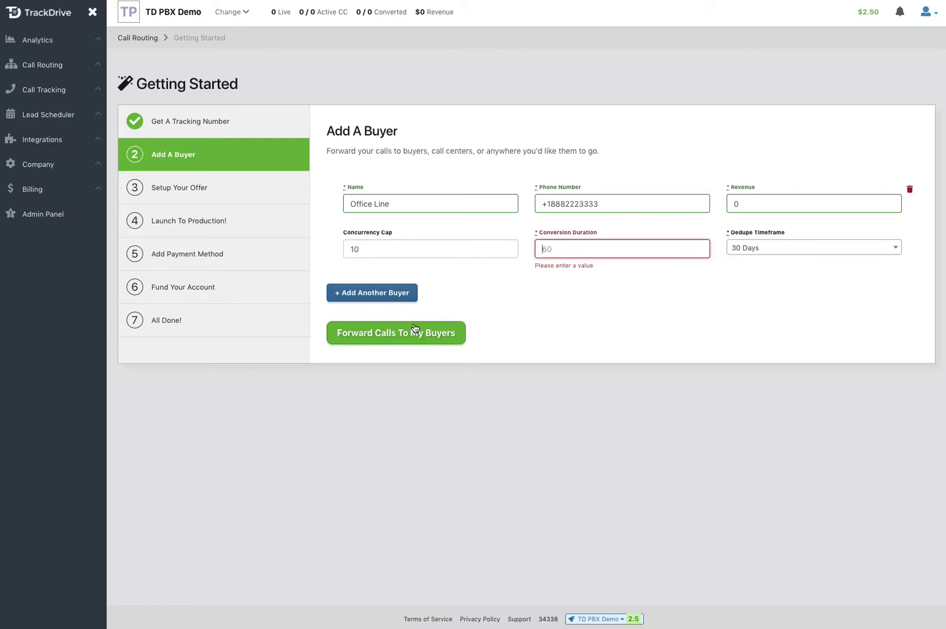
left_click(569, 252)
type("60")
left_click(609, 303)
Step: Submit the buyer and name the new offer Student Loan Consolidation
left_click(438, 325)
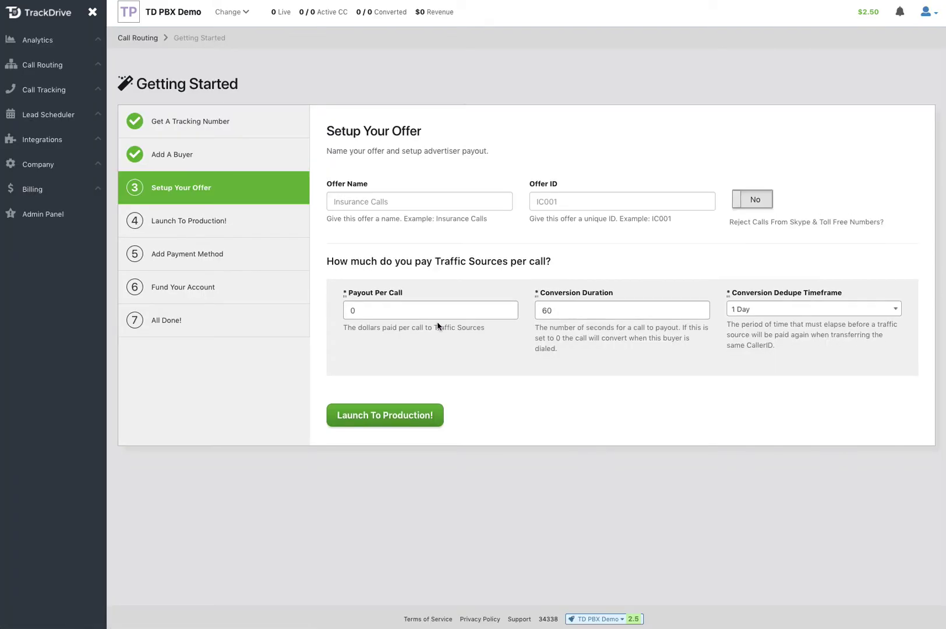
left_click(352, 199)
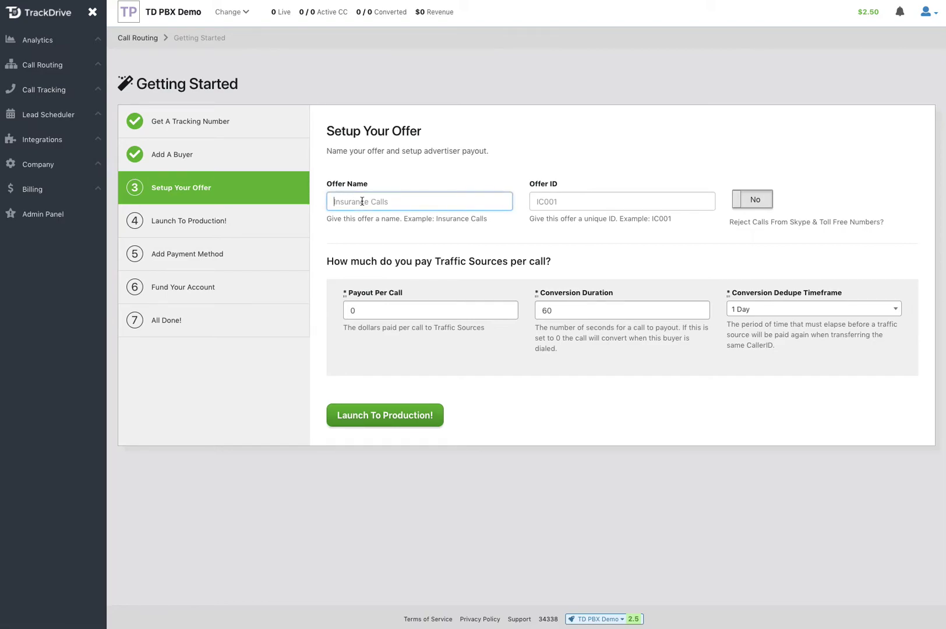
type("S")
key("Down")
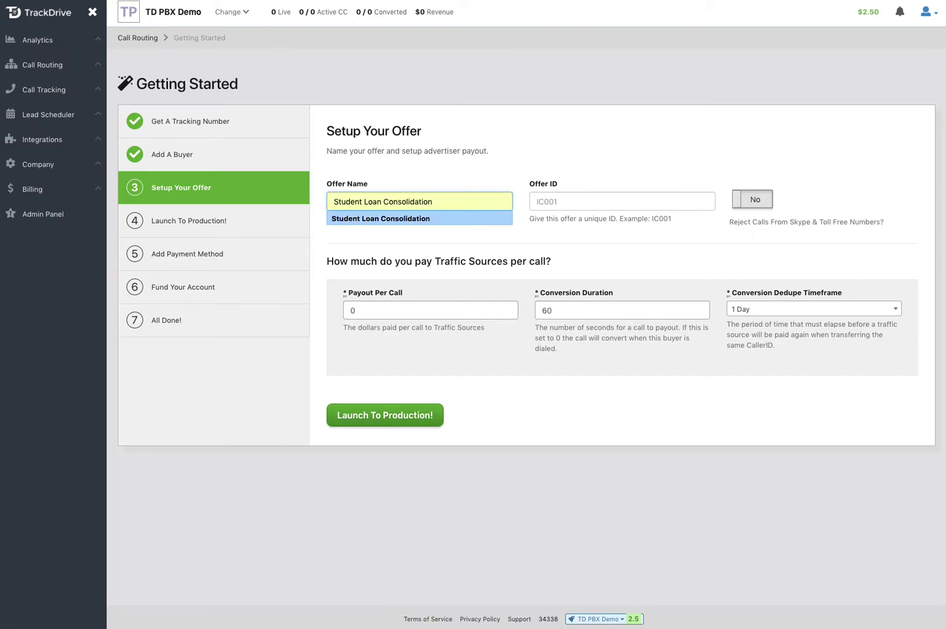
key("Return")
Step: Give the offer ID SLC and a 30 Days dedupe timeframe
left_click(622, 201)
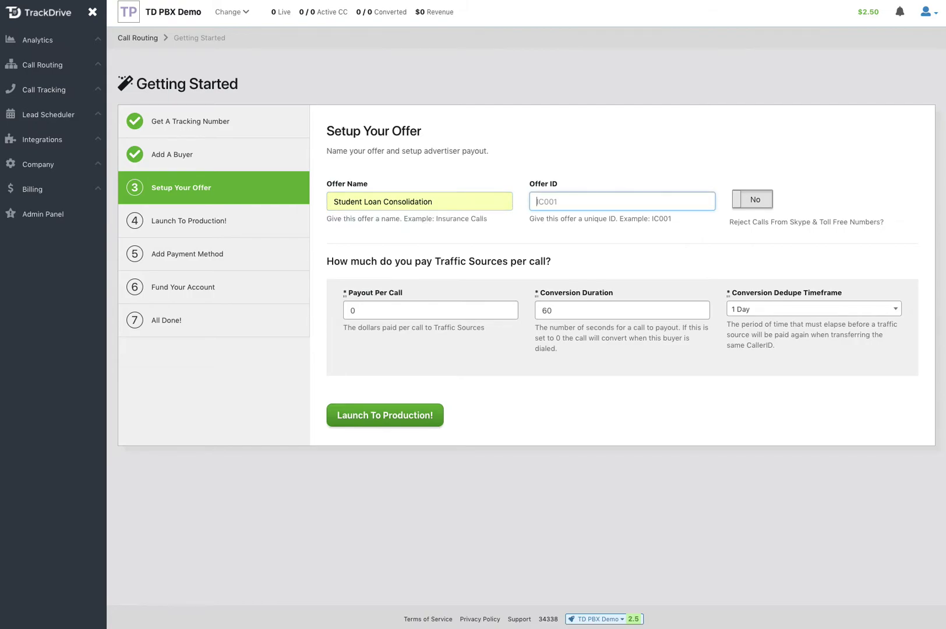
type("SLC")
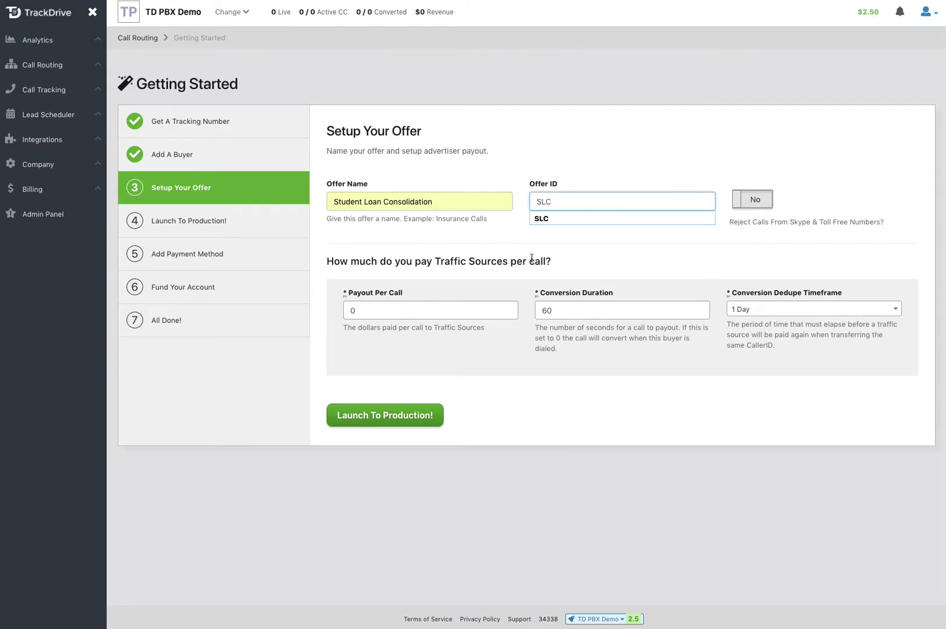
left_click(640, 242)
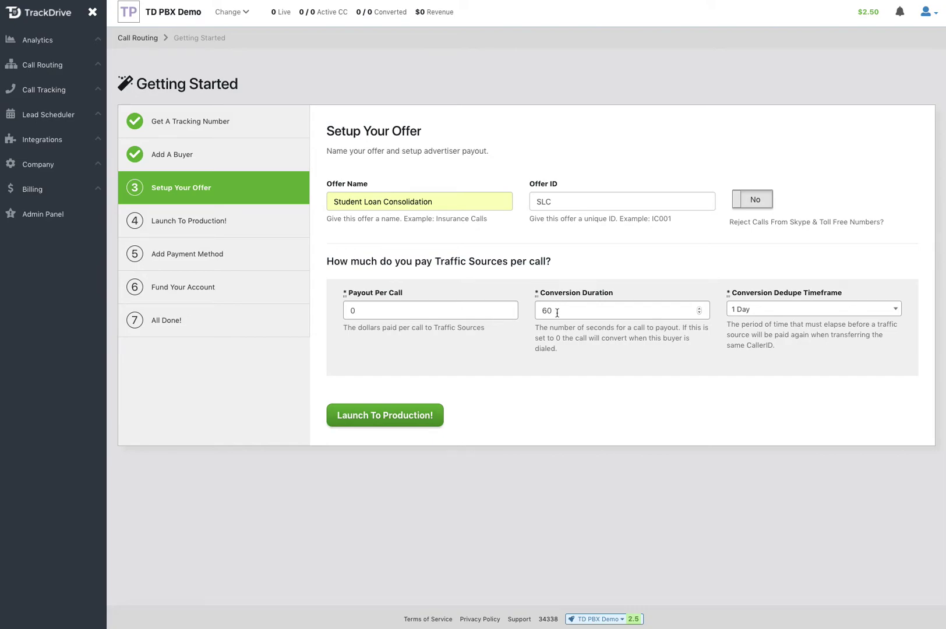
left_click(777, 312)
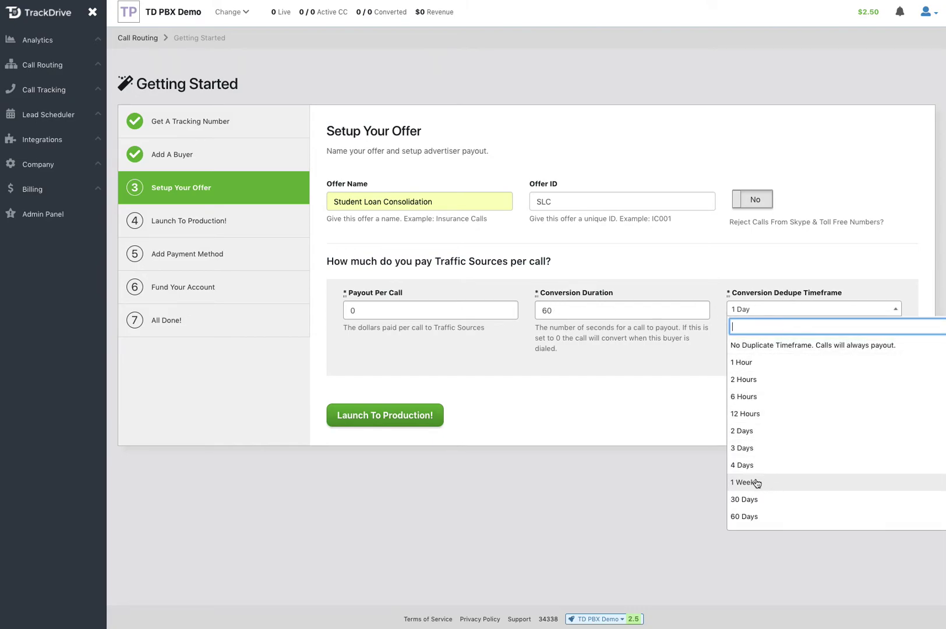
left_click(752, 499)
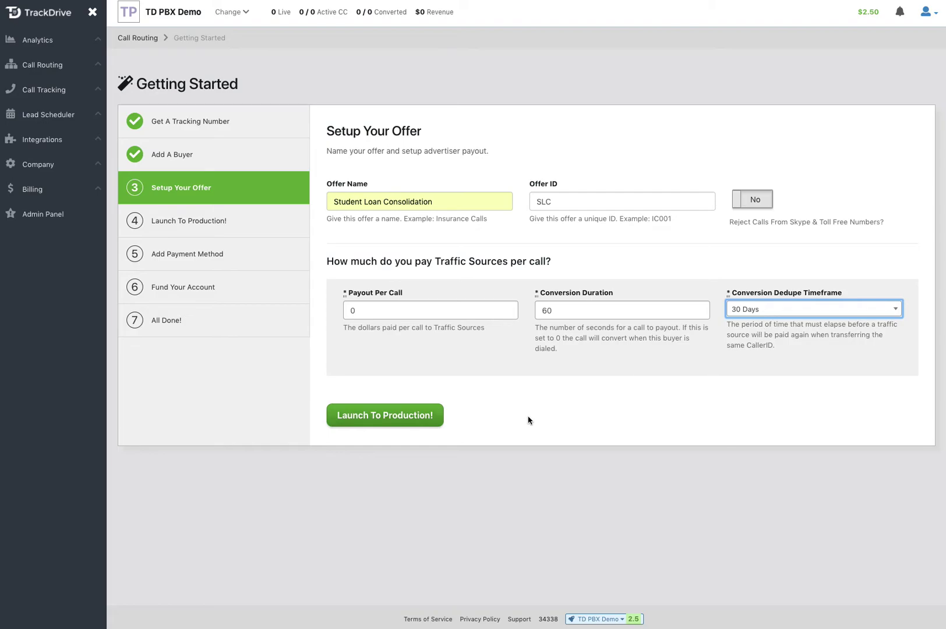
Step: Launch the Student Loan Consolidation offer to production
left_click(406, 421)
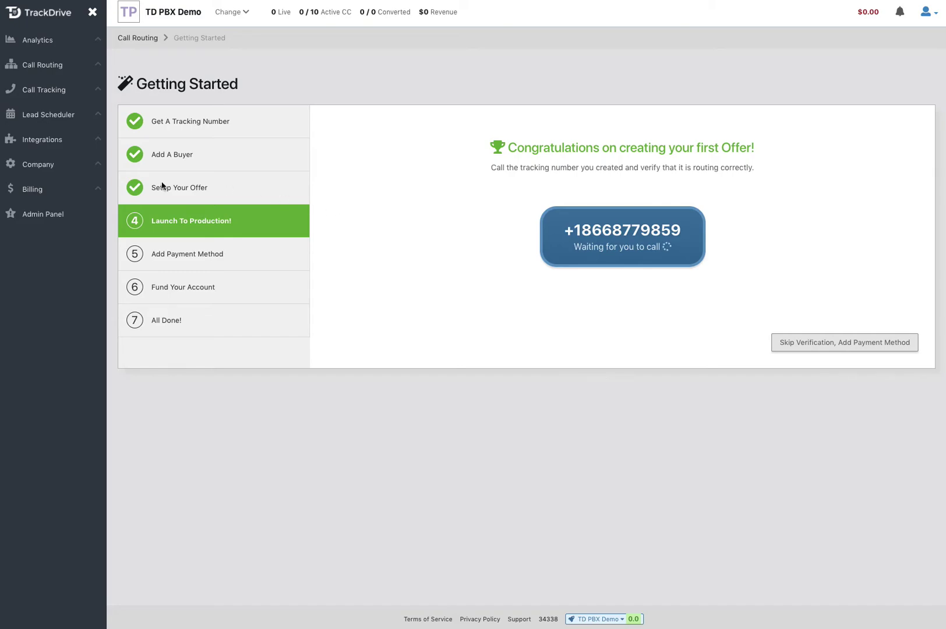
Step: Start a new agent under Softphone & Agents, linked to an existing user account
left_click(39, 68)
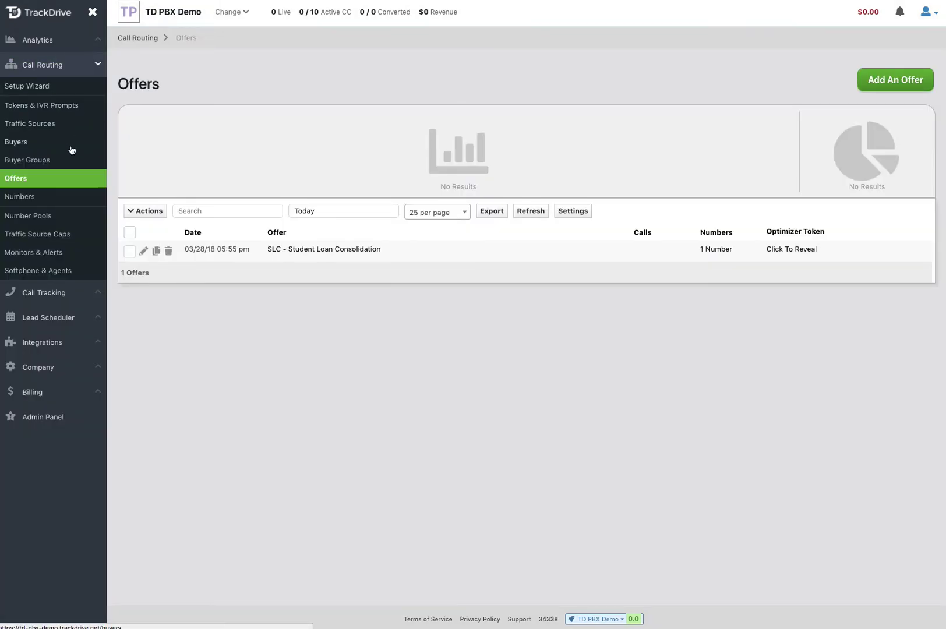
left_click(35, 271)
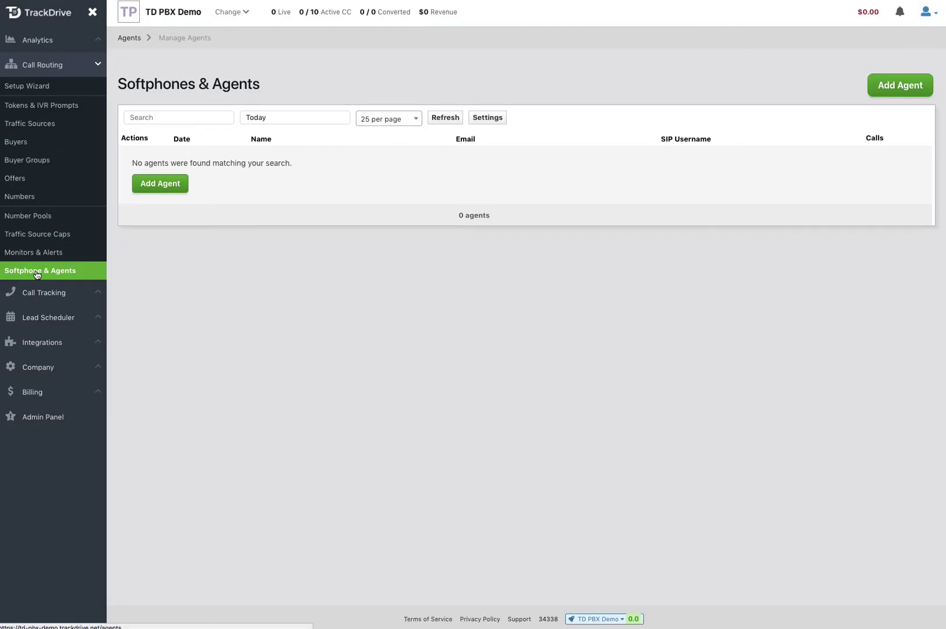
left_click(900, 88)
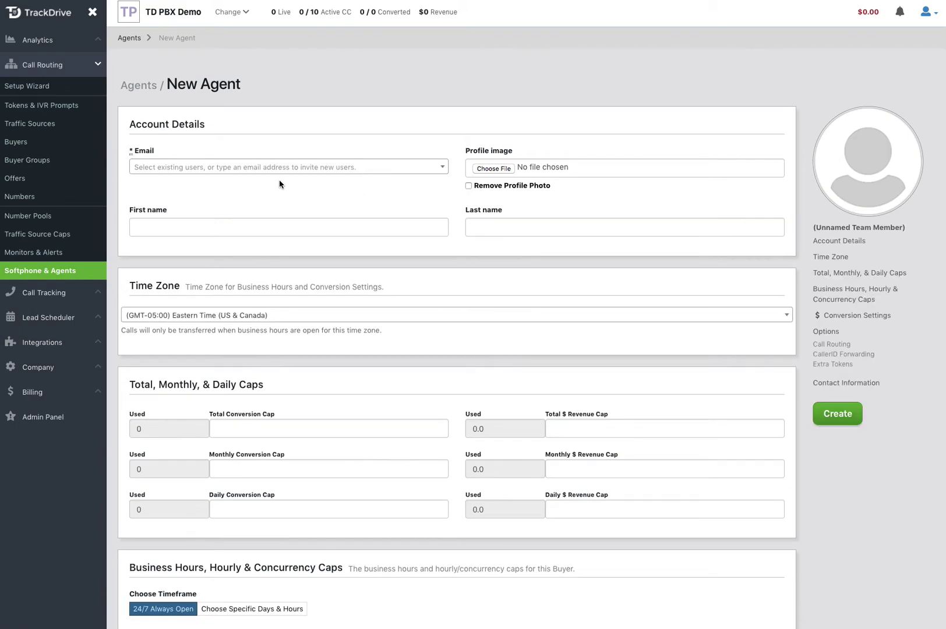
left_click(246, 169)
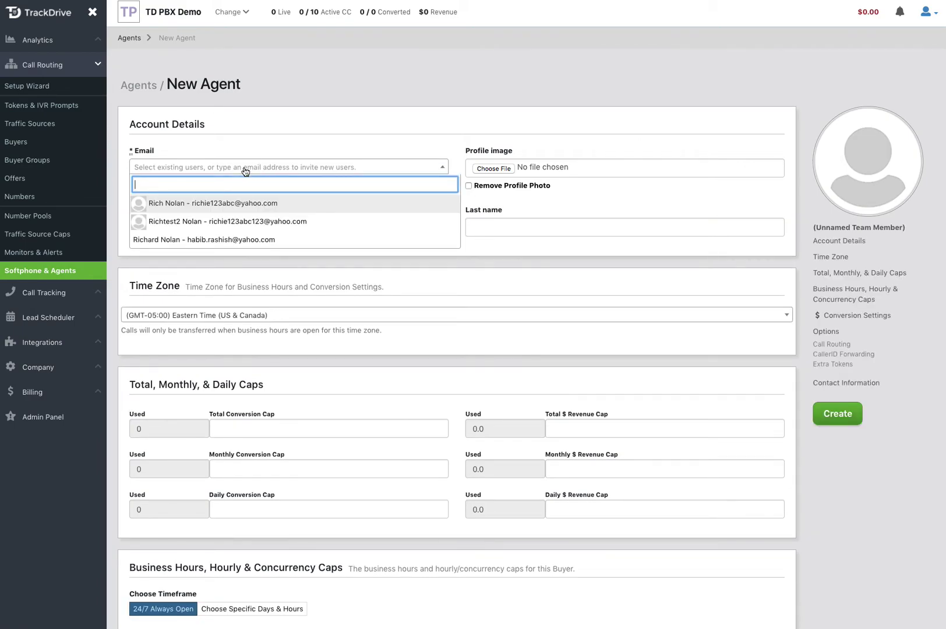
left_click(265, 221)
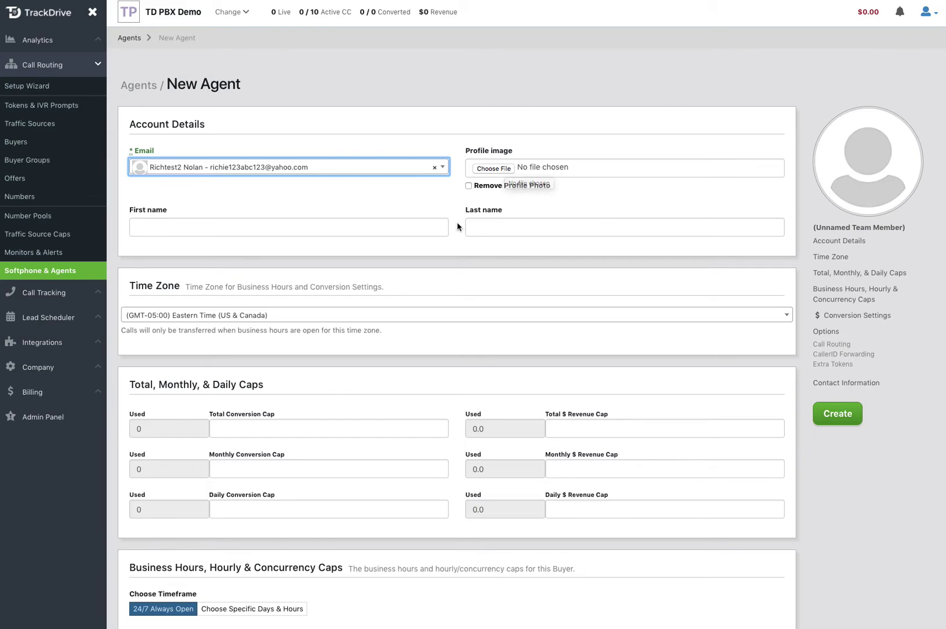
Step: Fill in the agent's first and last name
left_click(229, 227)
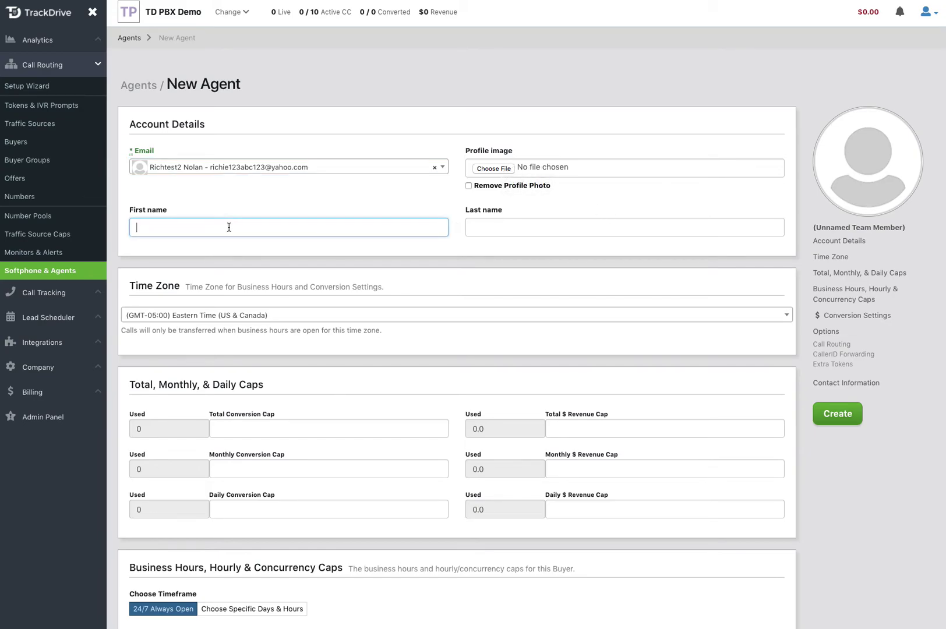
type("Richietest")
key("Tab")
type("Nolan")
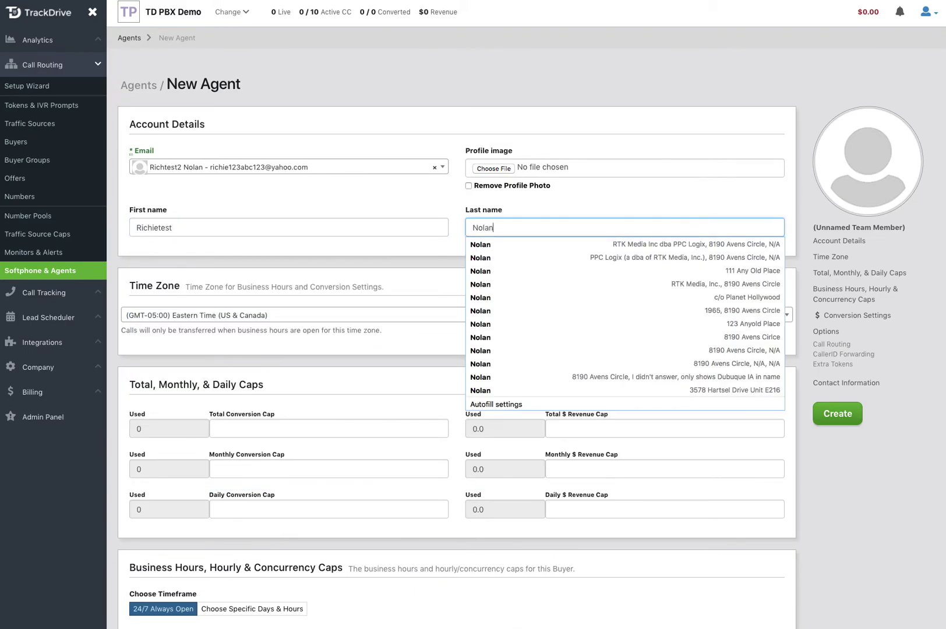
left_click(252, 208)
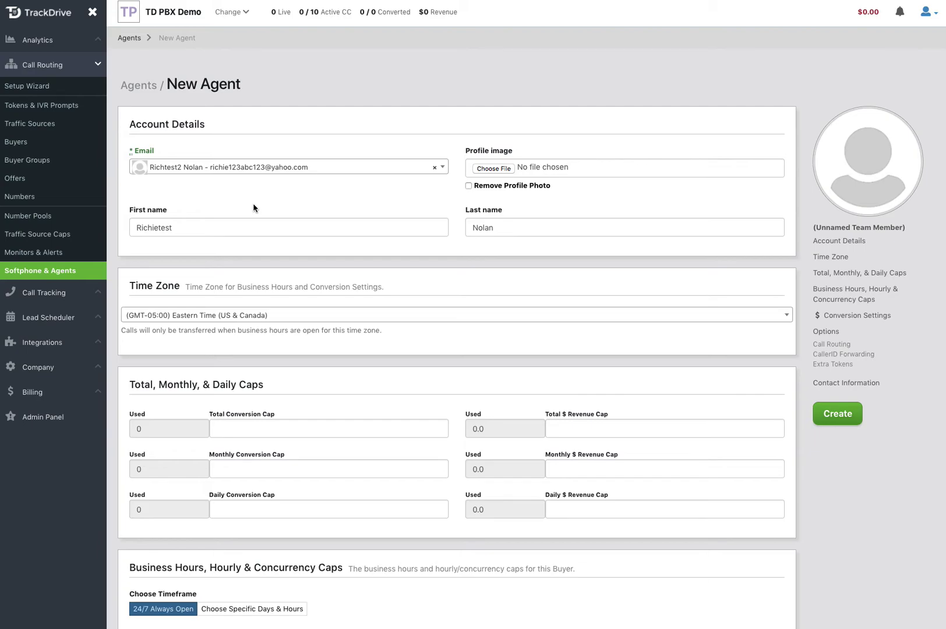
Step: Set Concurrency Cap to 1 and keep the agent 24/7 Always Open
scroll(253, 207, "down", 4)
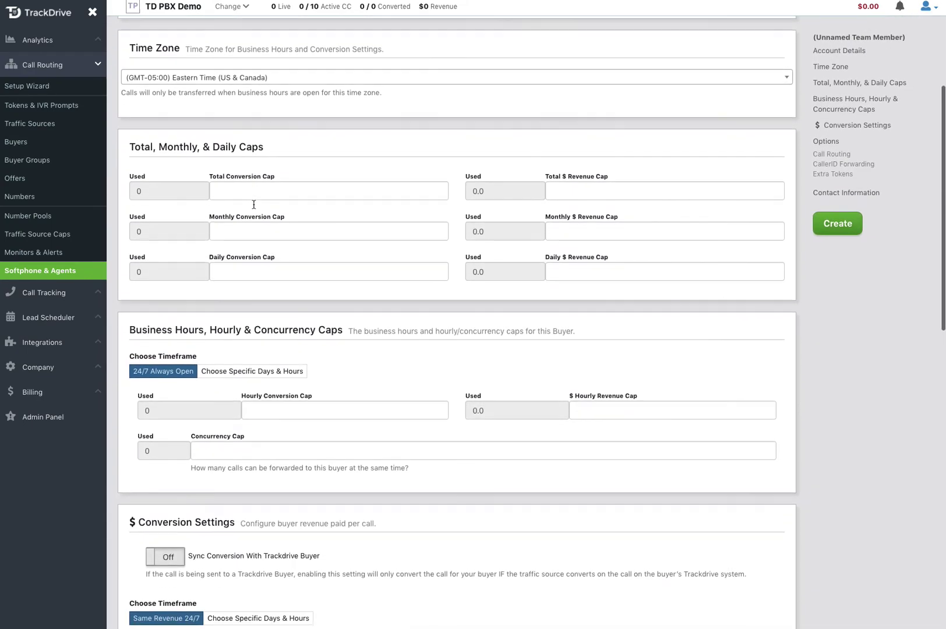
scroll(253, 204, "down", 2)
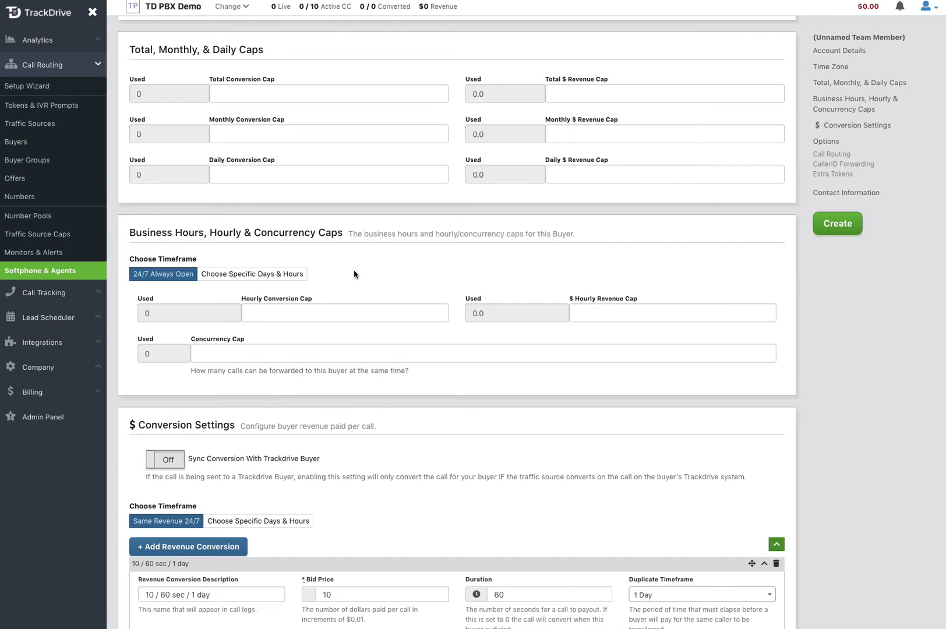
scroll(354, 274, "up", 1)
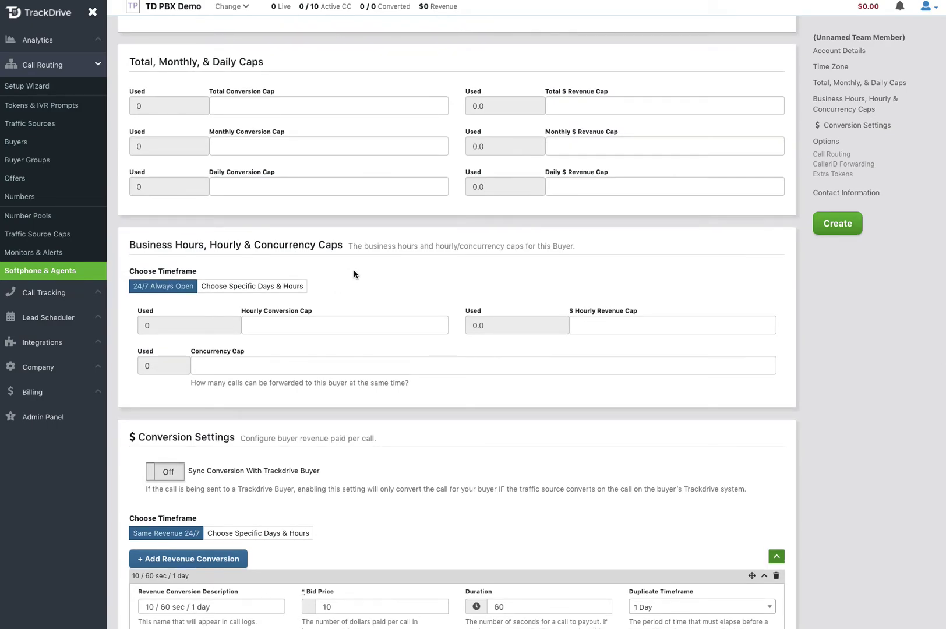
left_click(241, 368)
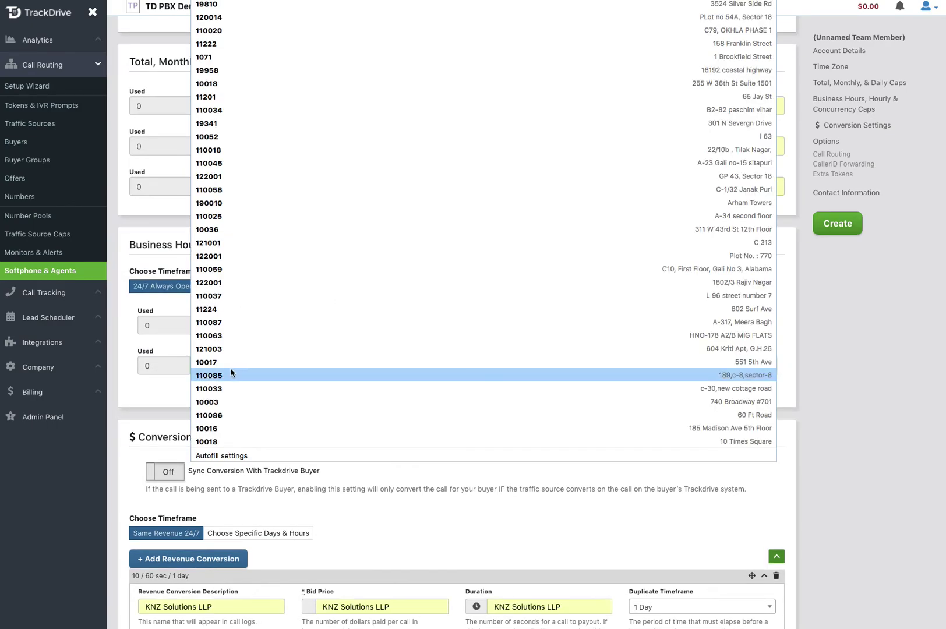
key("Escape")
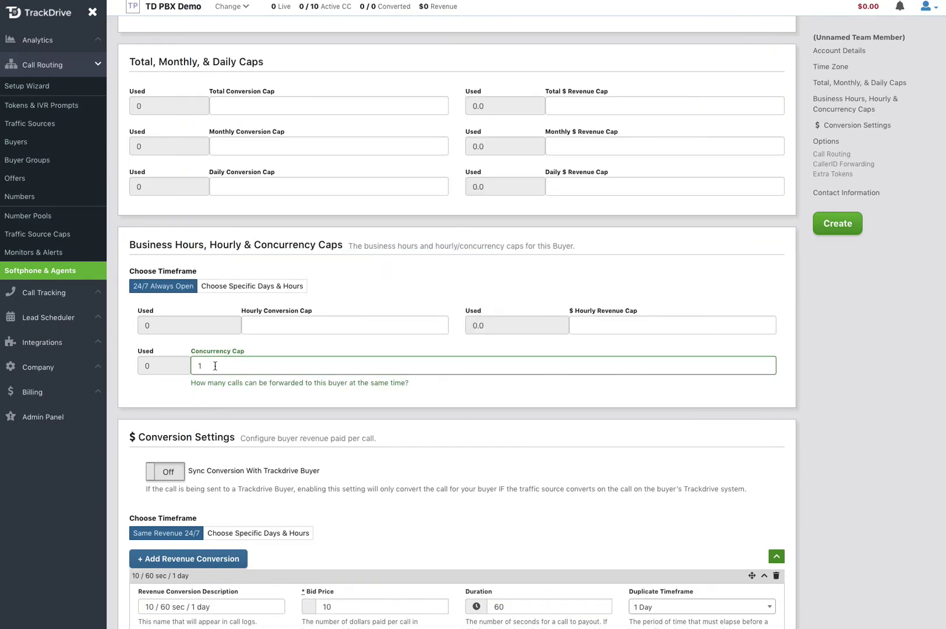
left_click(247, 289)
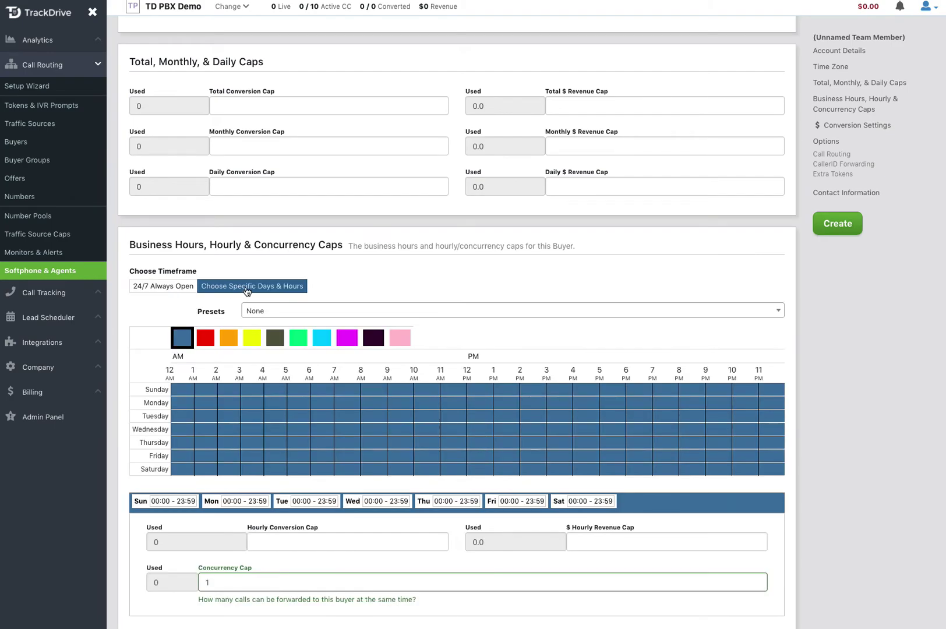
left_click(169, 286)
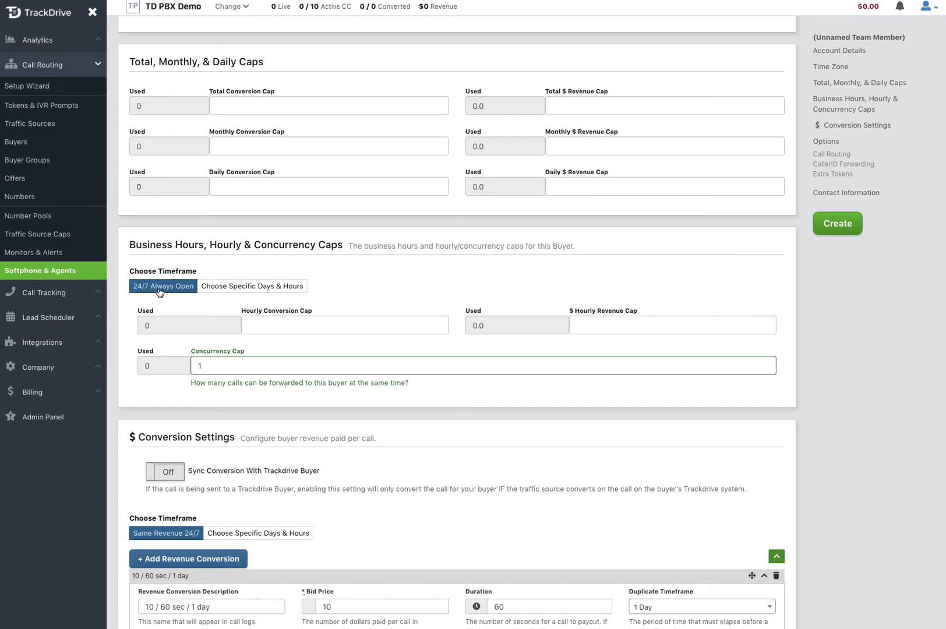
scroll(432, 420, "down", 4)
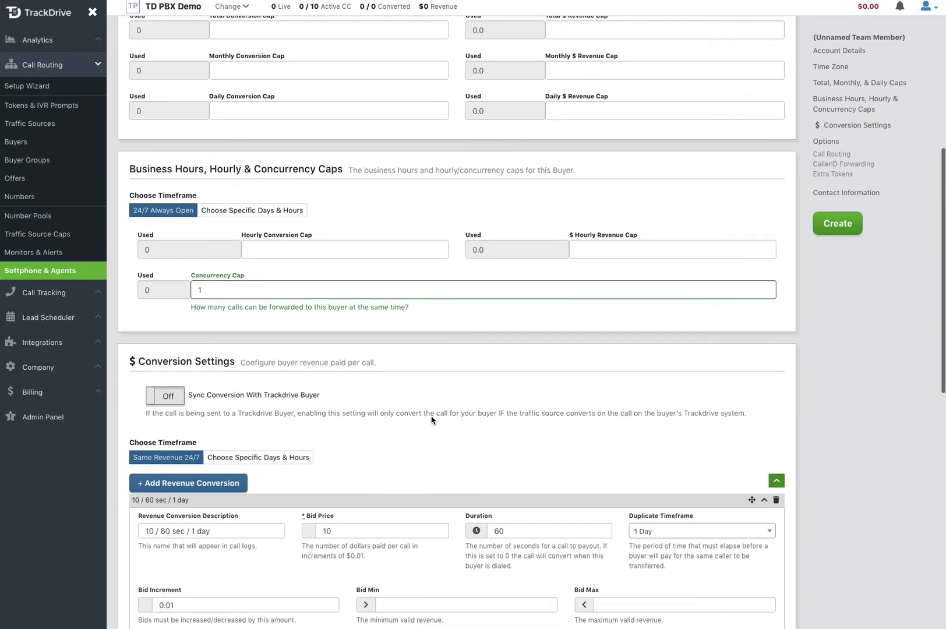
Step: Name the revenue conversion Default Revenue with $0 bid price and 30 Days duplicate timeframe
scroll(432, 420, "down", 2)
double_click(217, 312)
triple_click(218, 311)
type("def")
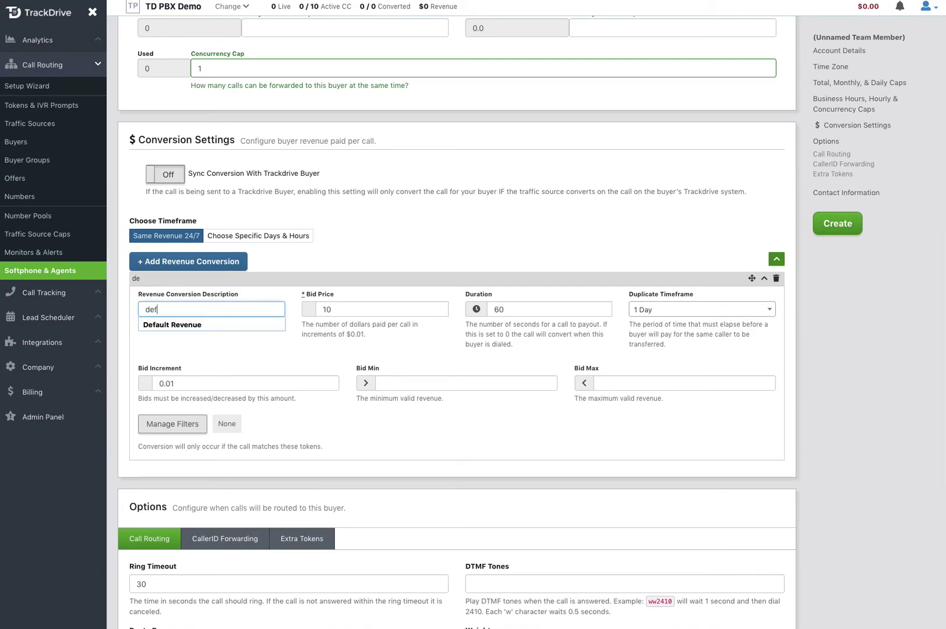
left_click(201, 326)
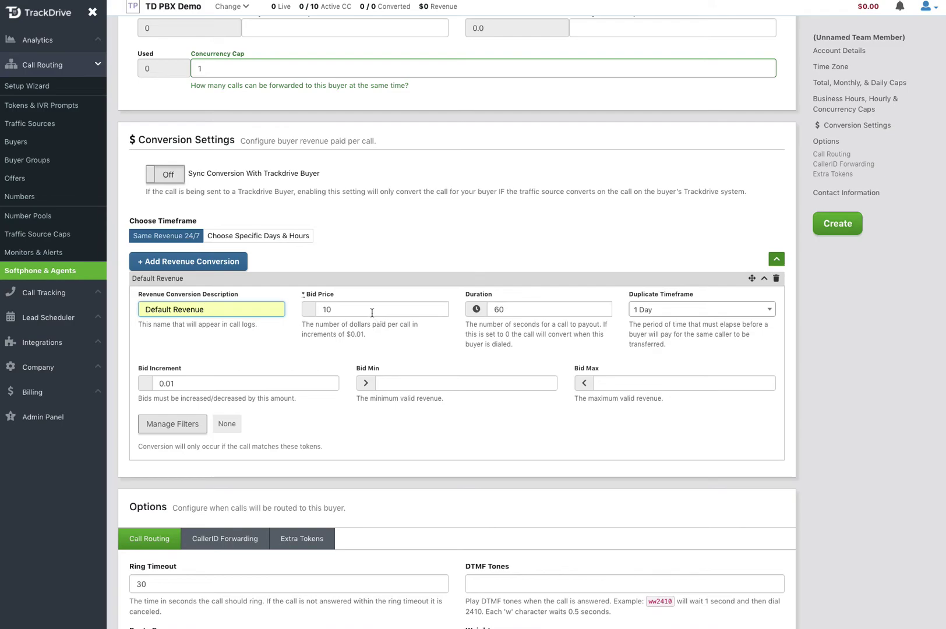
double_click(347, 310)
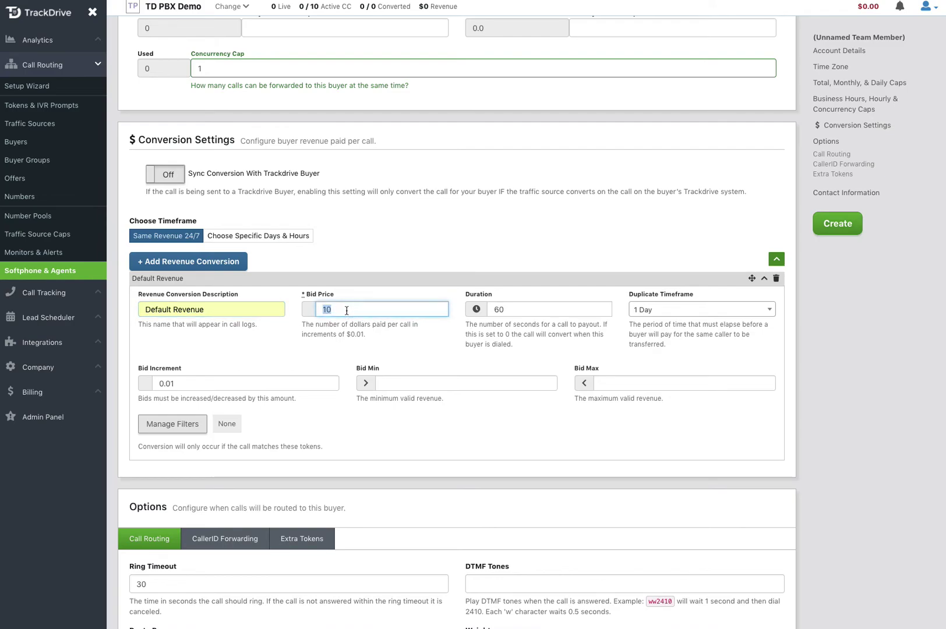
type("0")
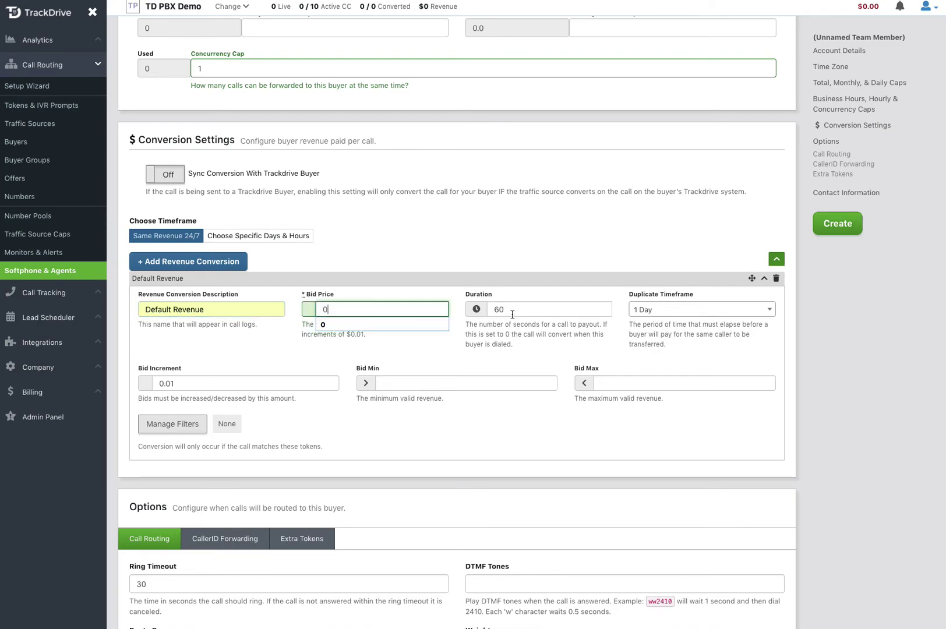
left_click(667, 309)
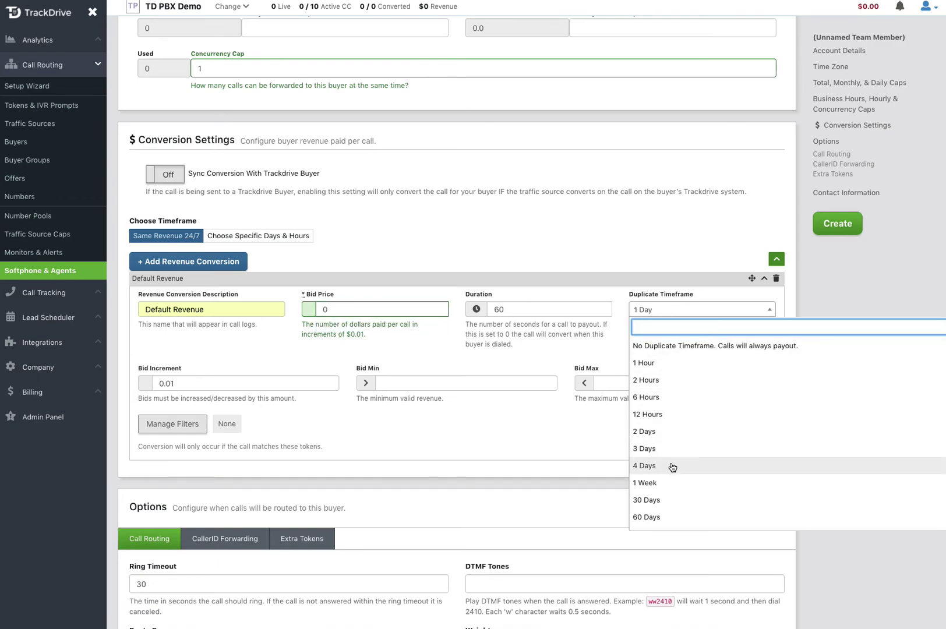
left_click(659, 501)
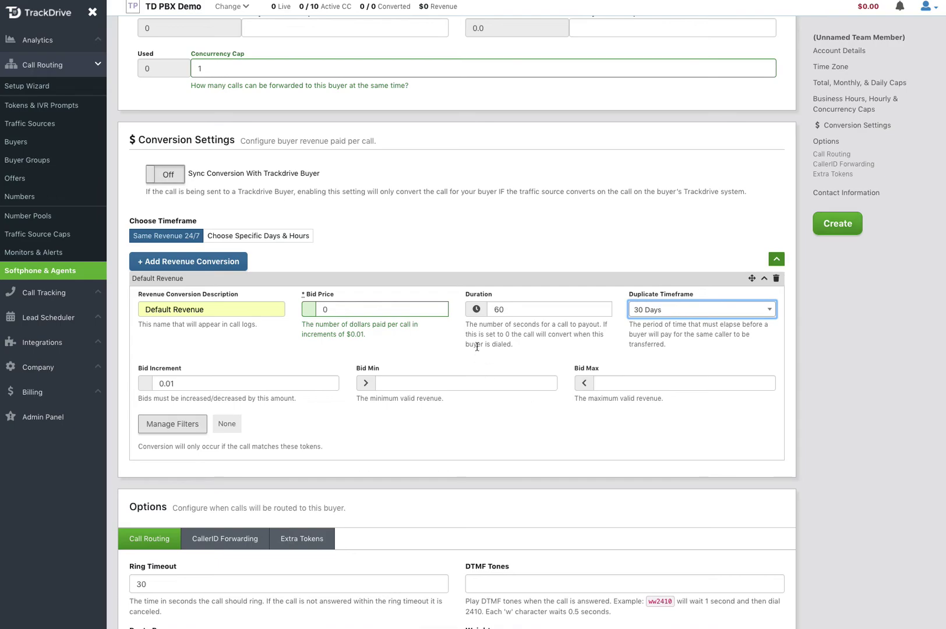
scroll(478, 346, "up", 3)
scroll(478, 347, "up", 10)
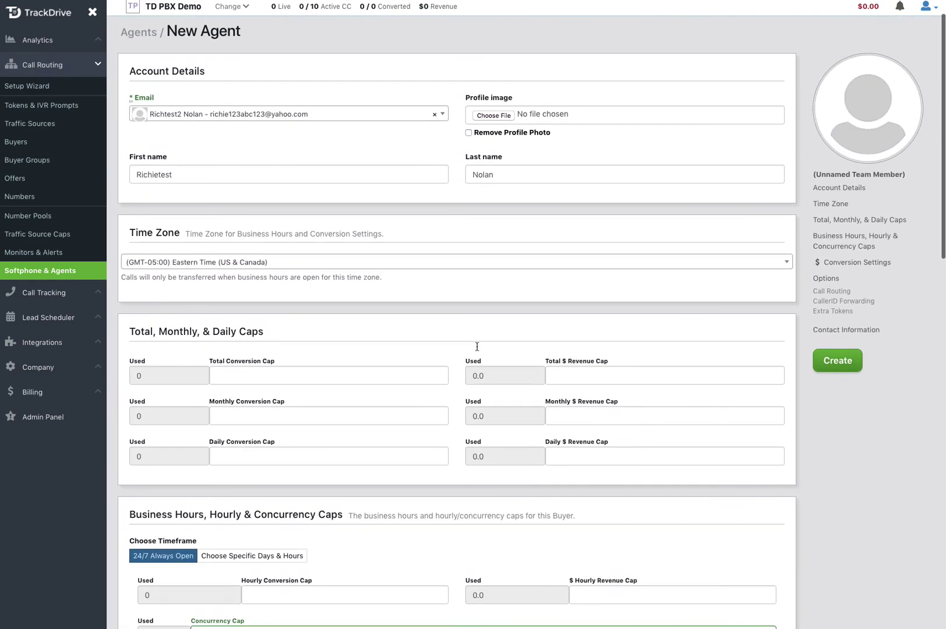
Step: Create the first agent and start a blank form for a second agent
scroll(478, 350, "down", 2)
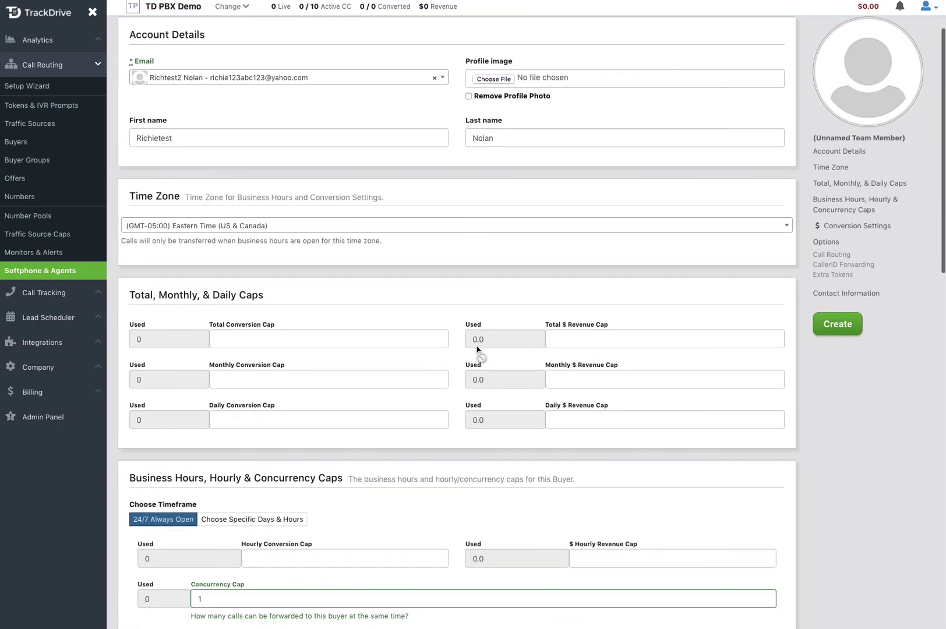
left_click(840, 329)
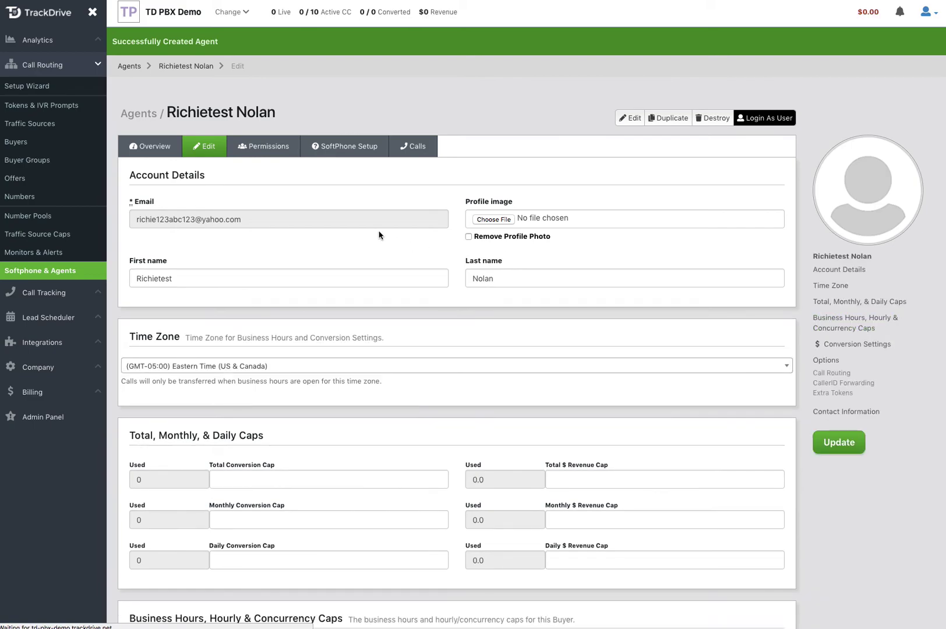
left_click(42, 270)
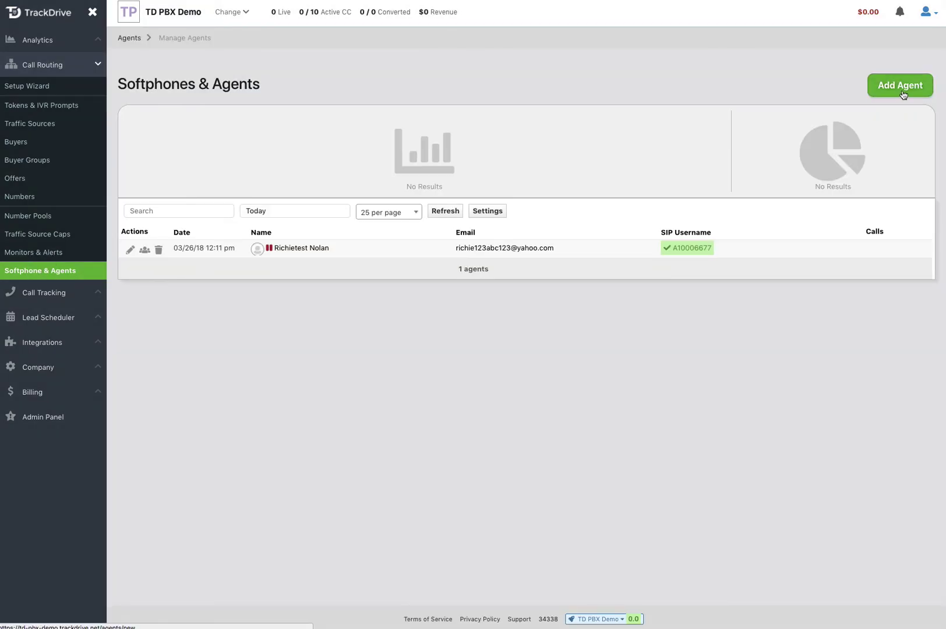
left_click(902, 90)
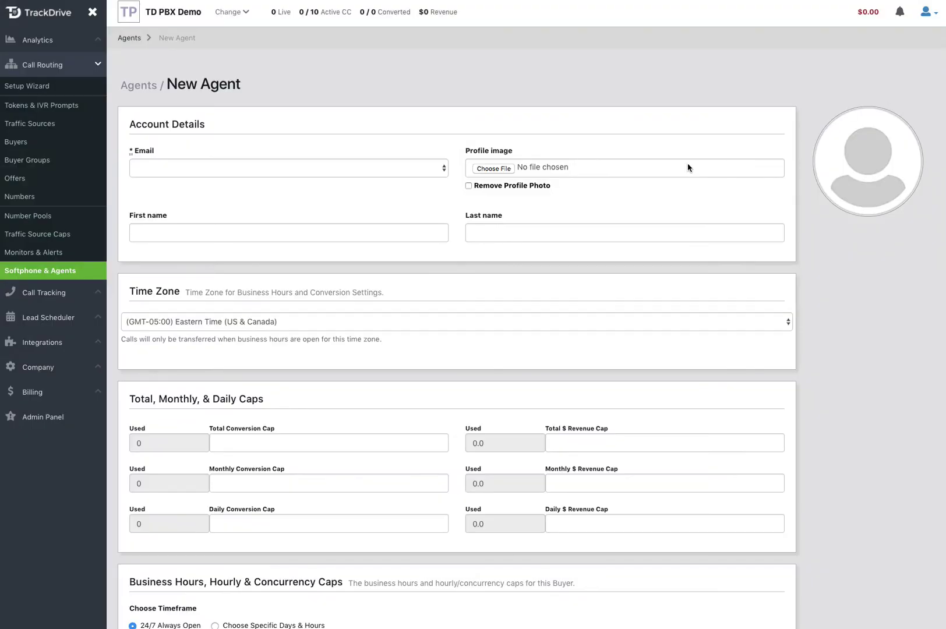
Step: Enter and select a new e-mail address for the second agent's user
left_click(260, 167)
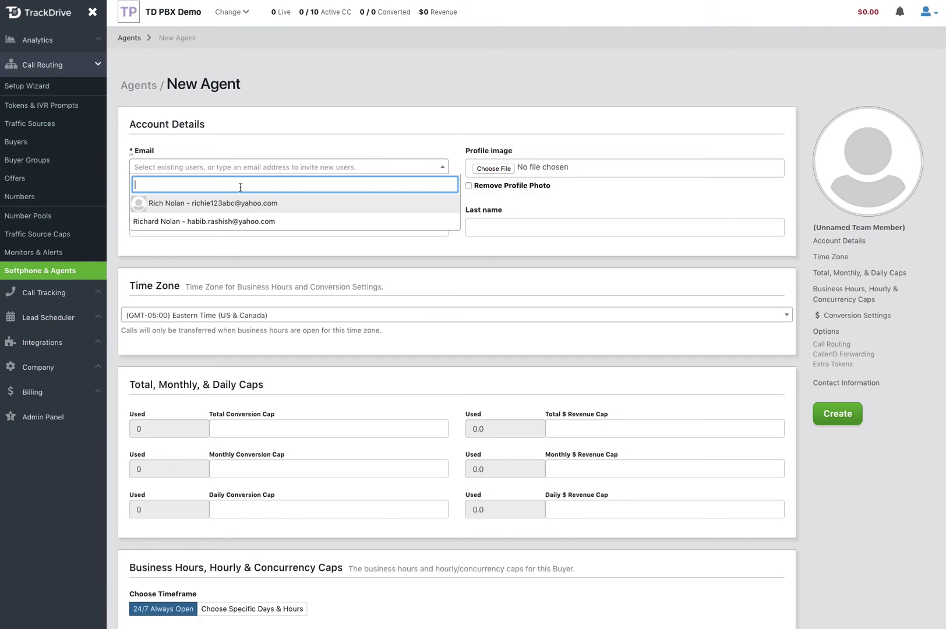
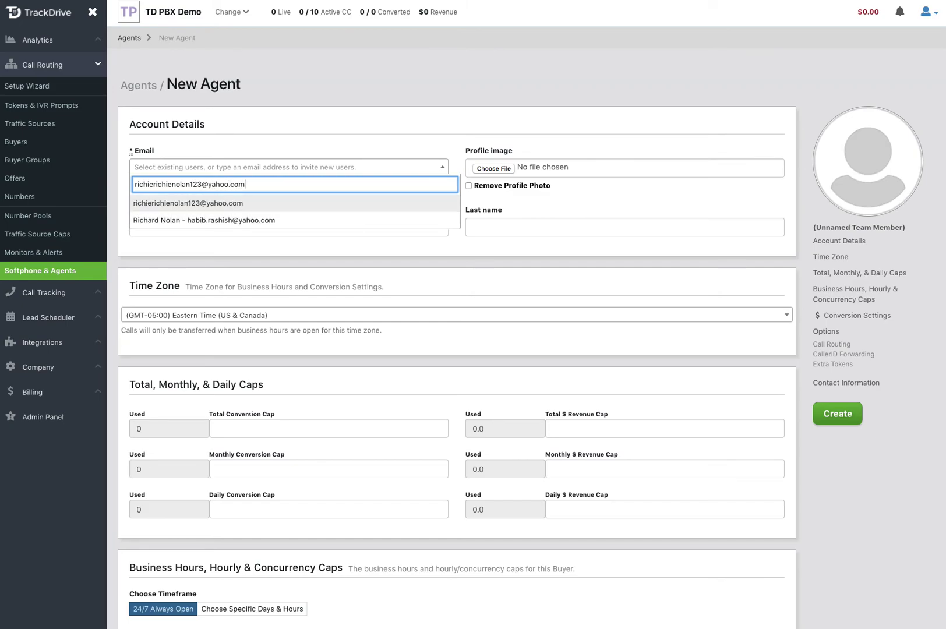
left_click(222, 204)
Step: Fill in the agent's first and last name and create the second agent
left_click(361, 226)
type("R")
key("Tab")
type("Nolan")
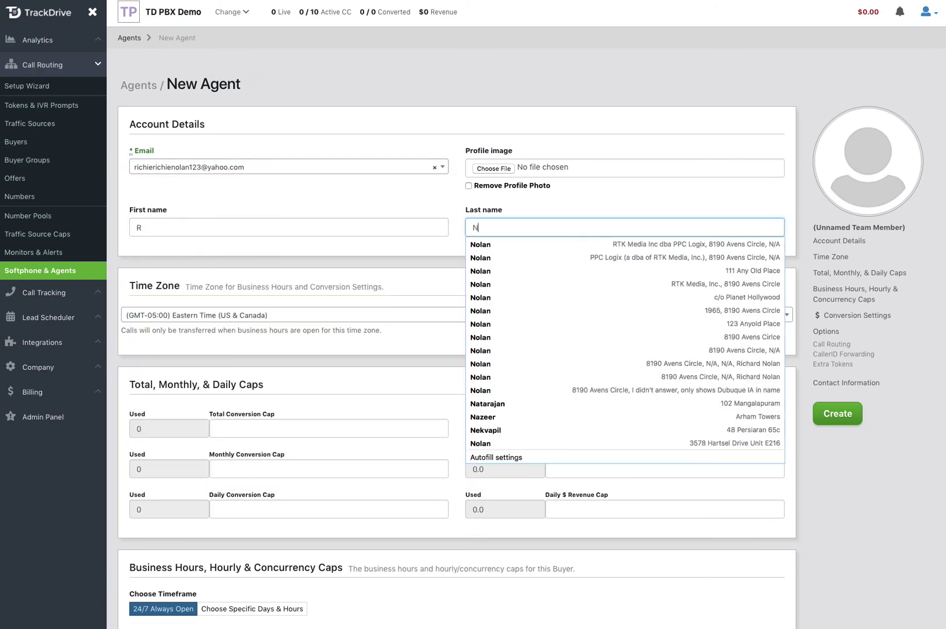
left_click(395, 280)
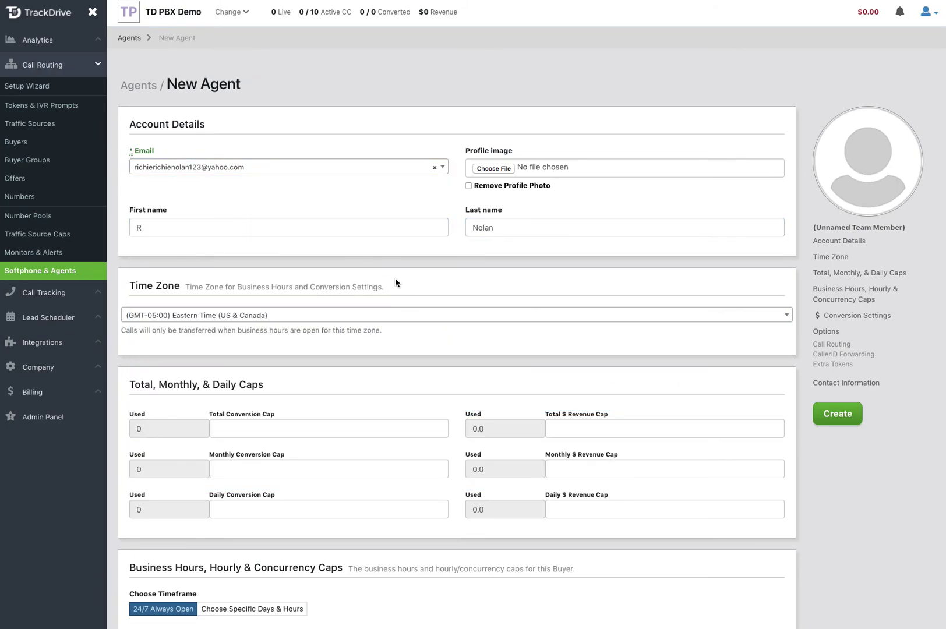
scroll(395, 279, "down", 8)
scroll(395, 278, "up", 5)
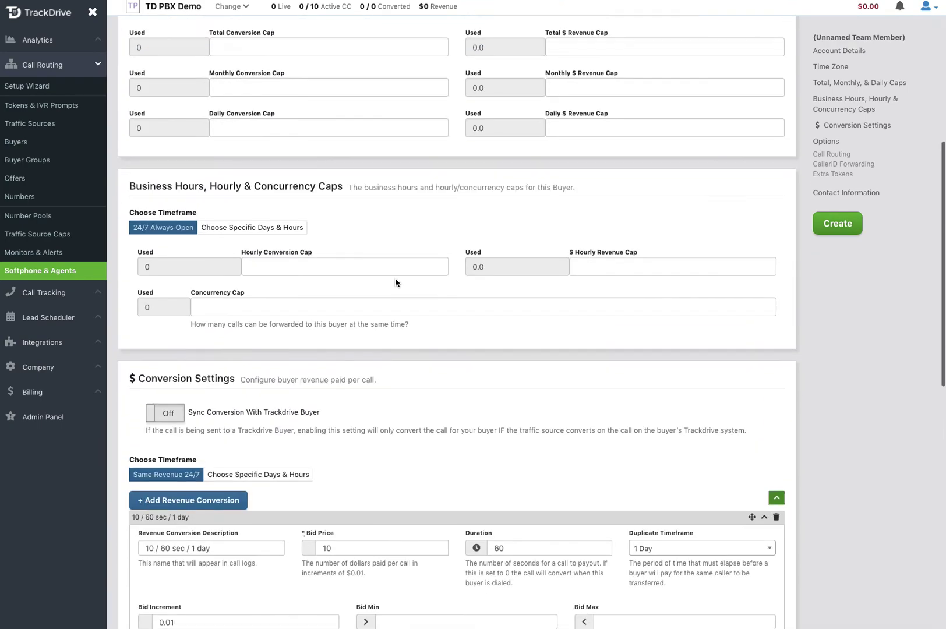
left_click(837, 243)
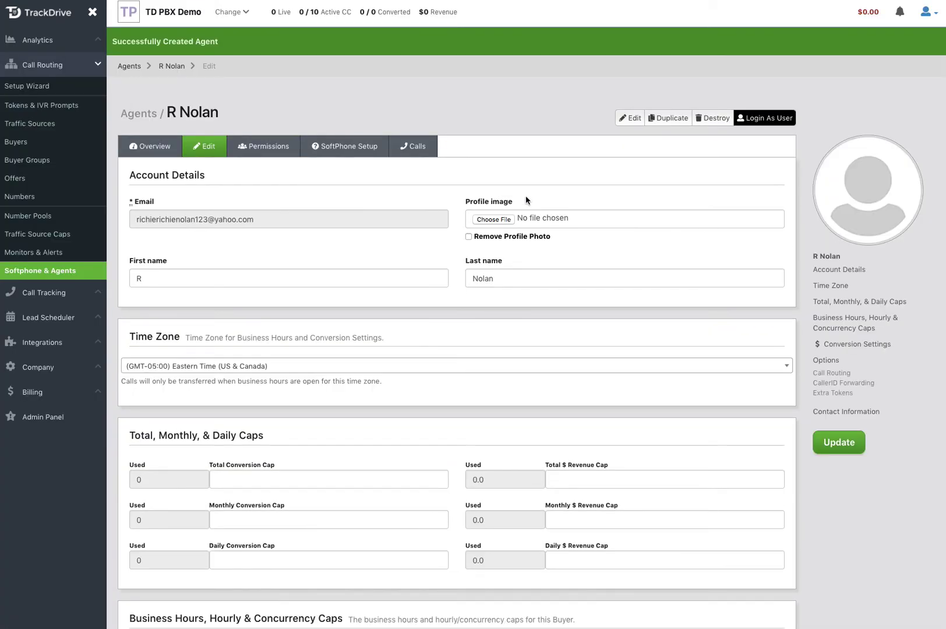
Step: Edit the Student Loan Consolidation offer and scroll down to its Call Flow rules
left_click(18, 179)
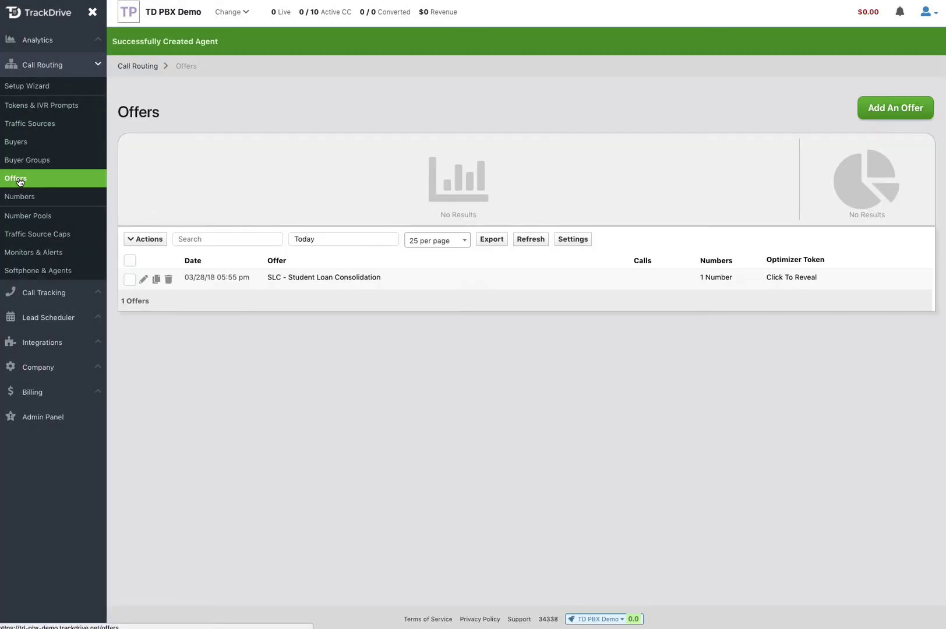
left_click(141, 281)
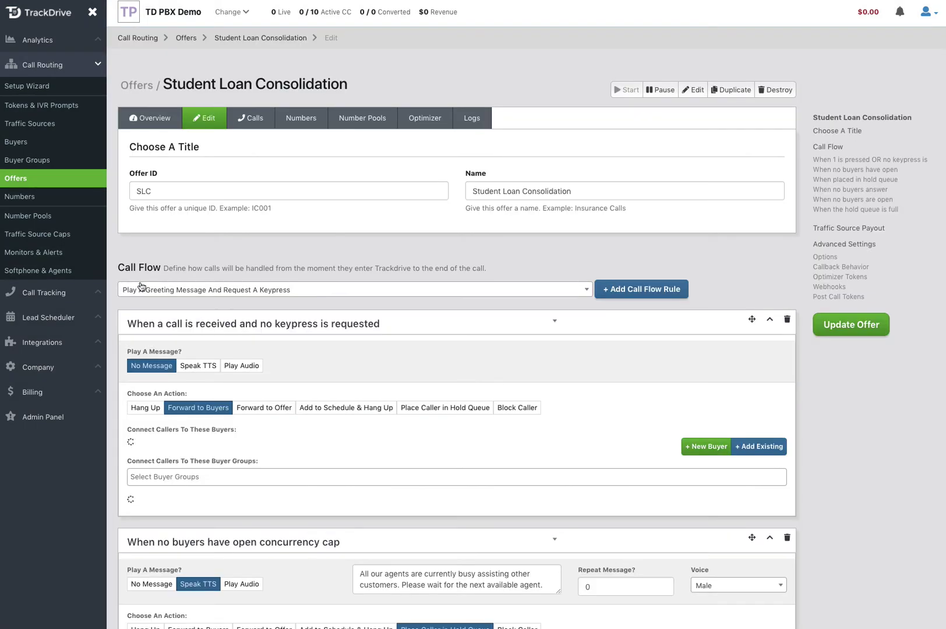
scroll(370, 408, "down", 2)
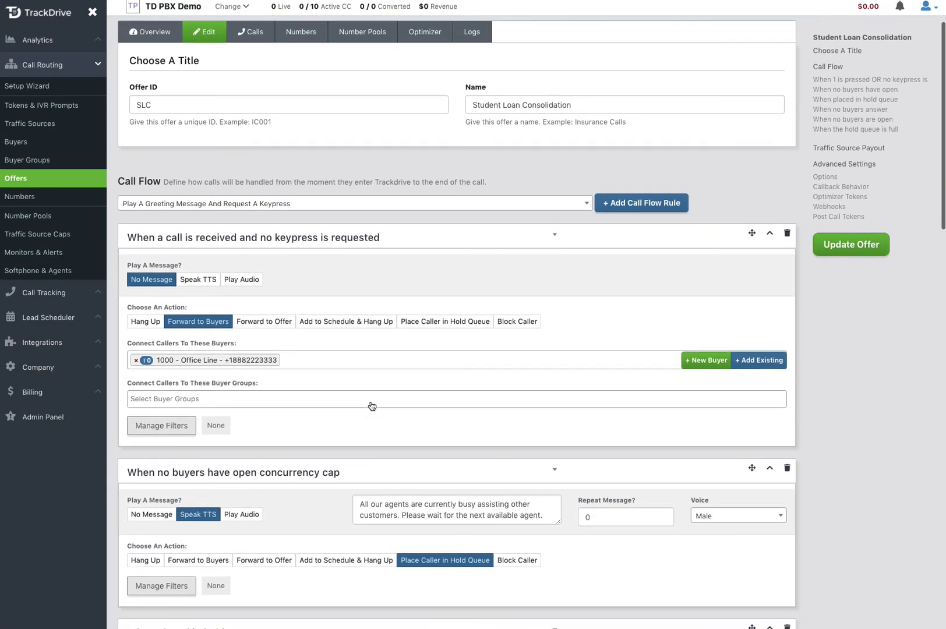
scroll(370, 406, "down", 1)
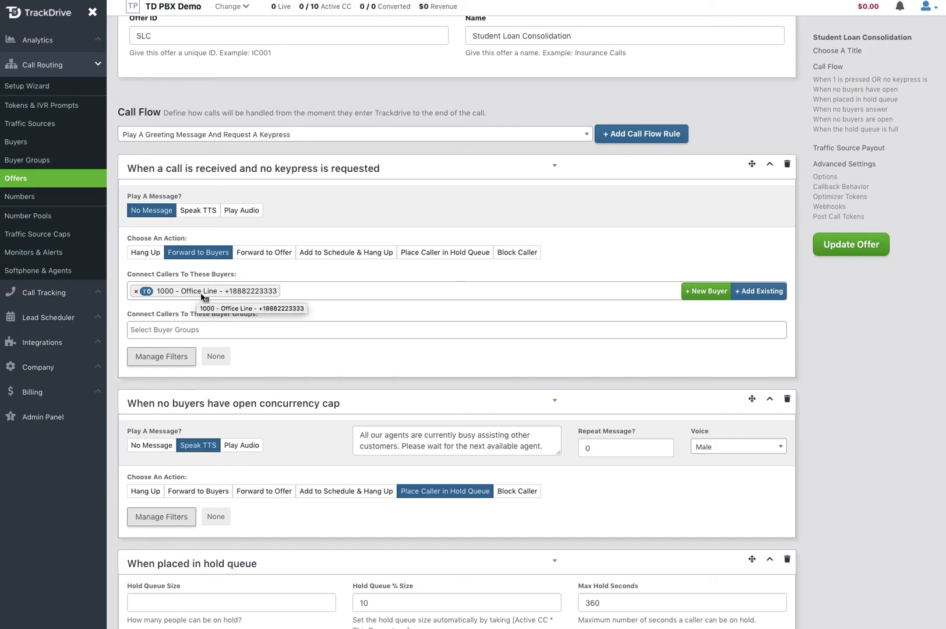
Step: Add agents A6677, A6676 and A6686 to the first rule's Connect Callers To These Buyers
left_click(348, 292)
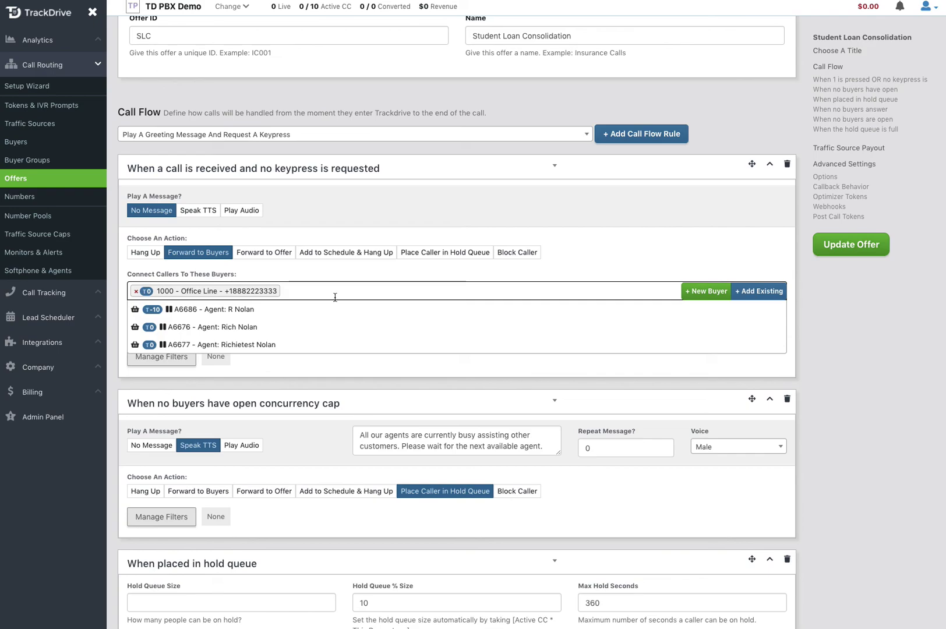
left_click(242, 345)
left_click(474, 290)
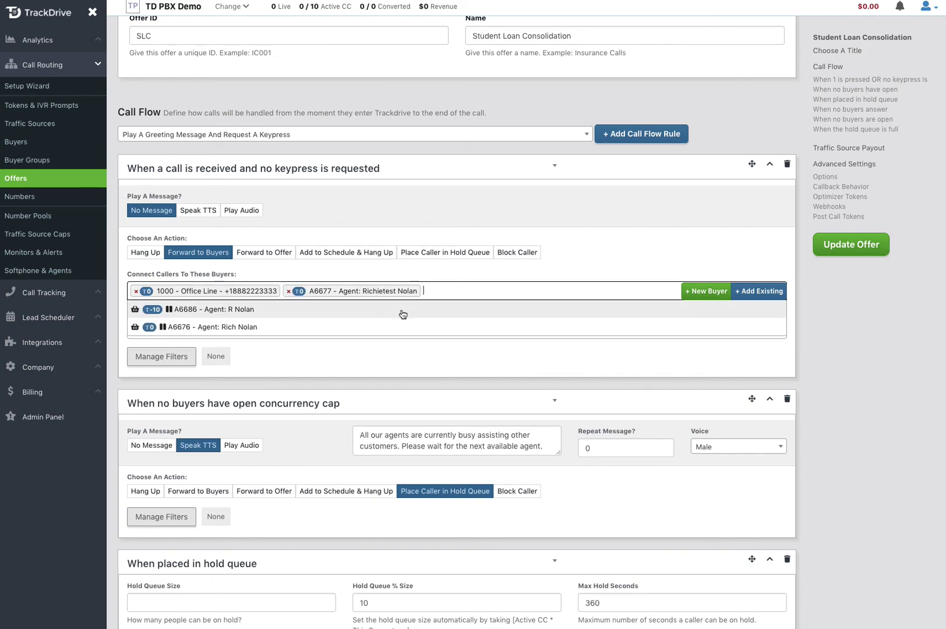
left_click(385, 327)
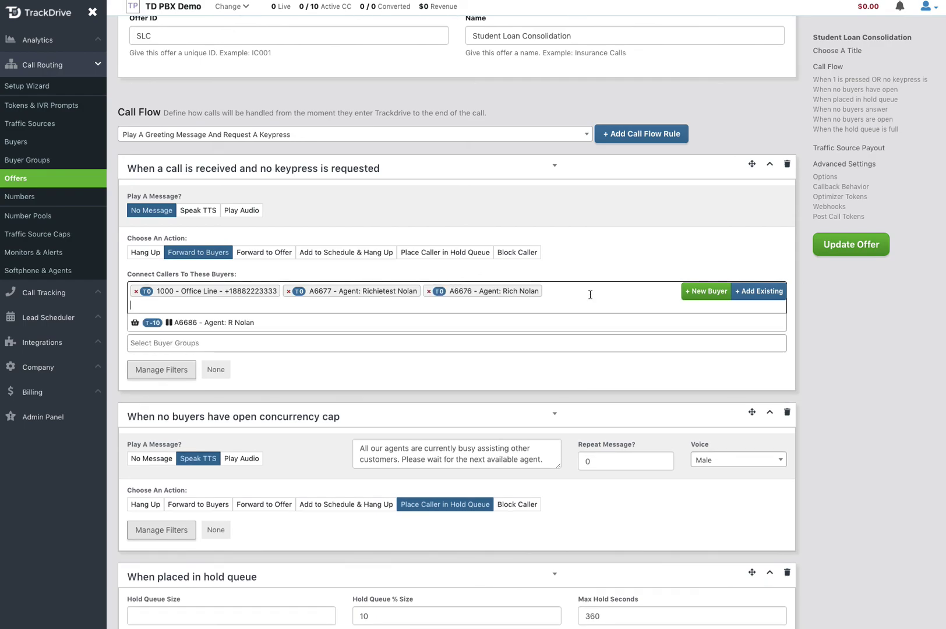
left_click(225, 324)
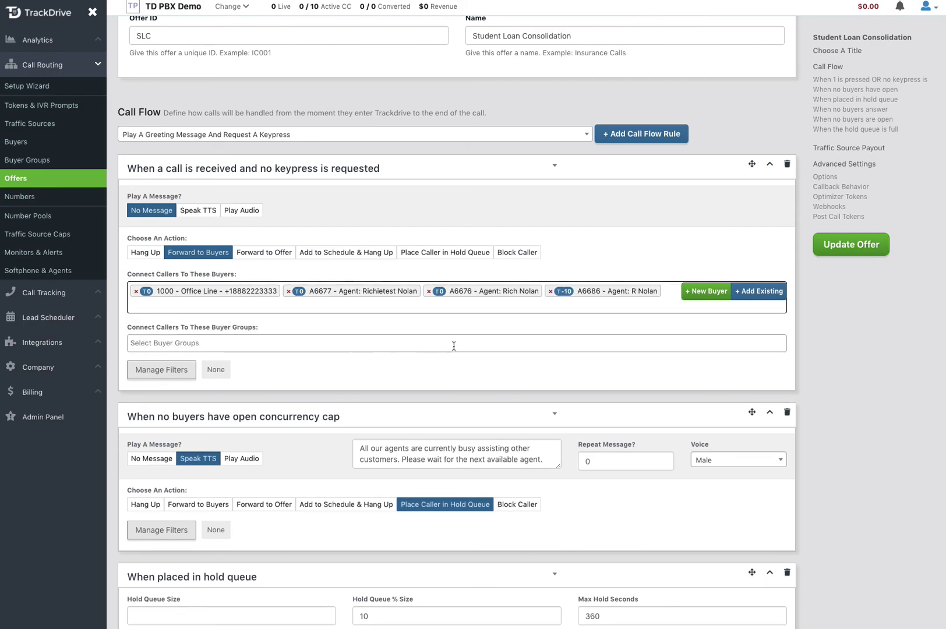